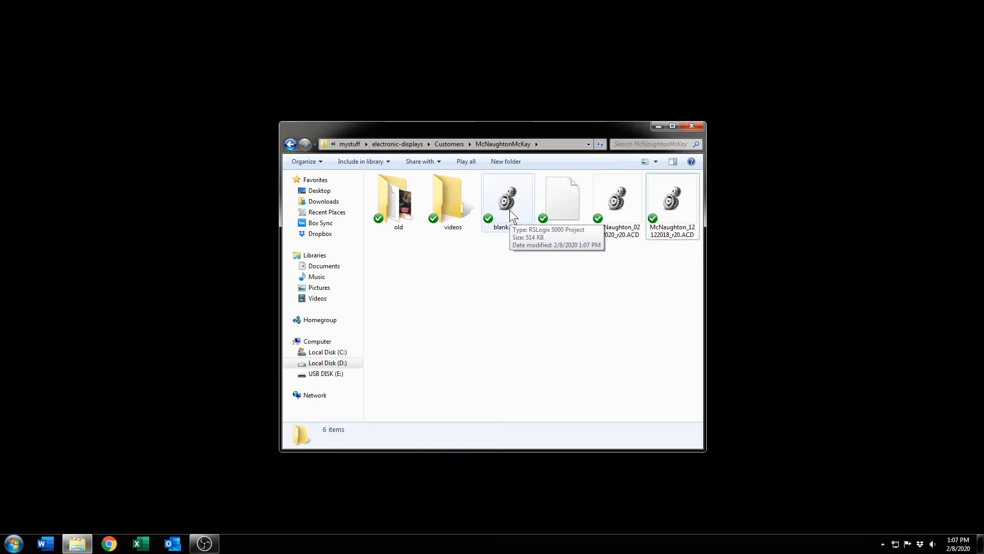
Step: Open the blank RSLogix 5000 project and check its controller tags and the MainProgram's program tags
double_click(510, 210)
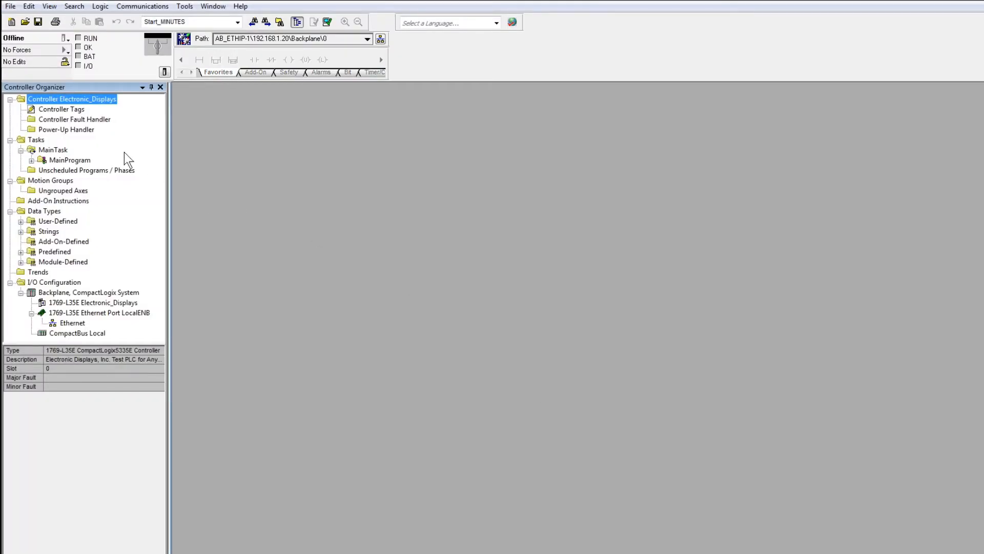
left_click(32, 160)
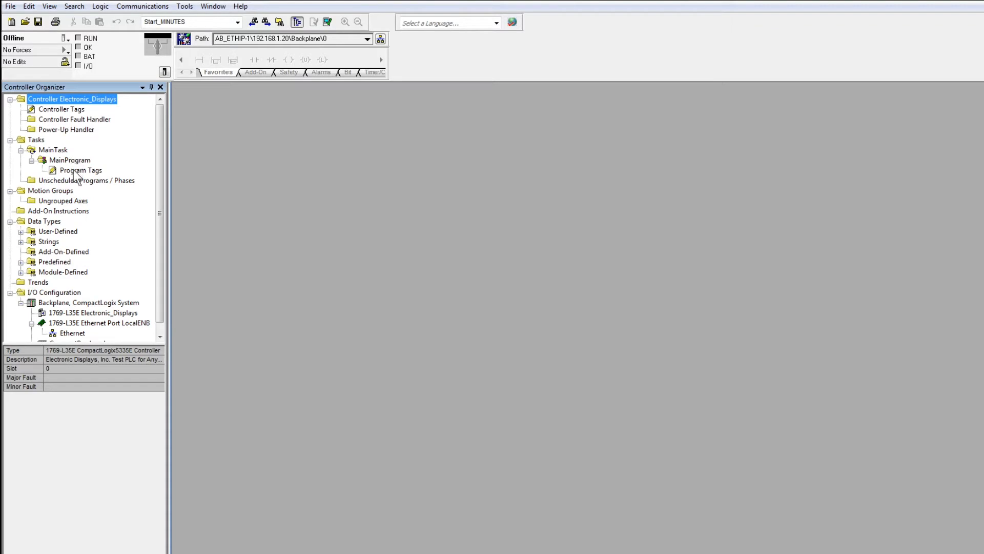
double_click(71, 109)
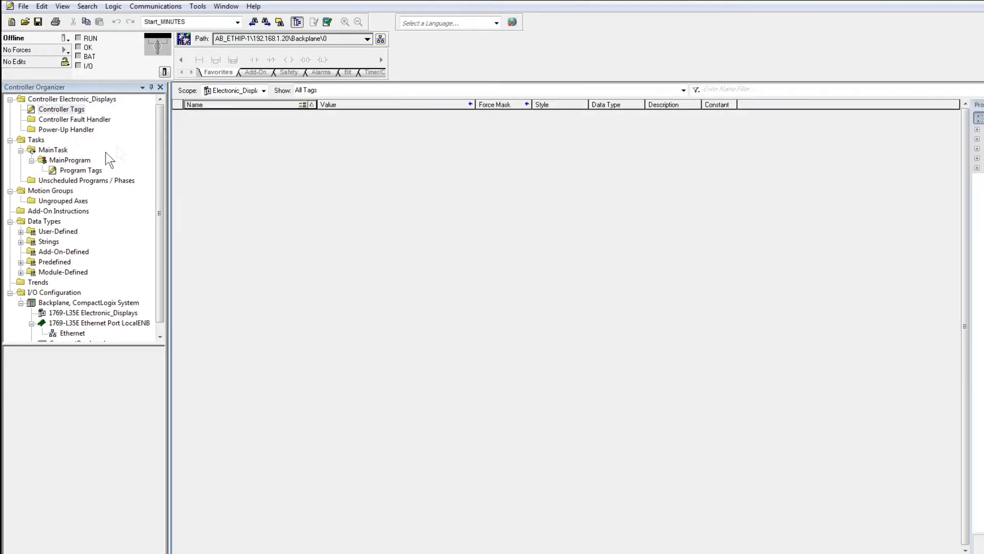
double_click(76, 172)
left_click_drag(158, 165, 158, 175)
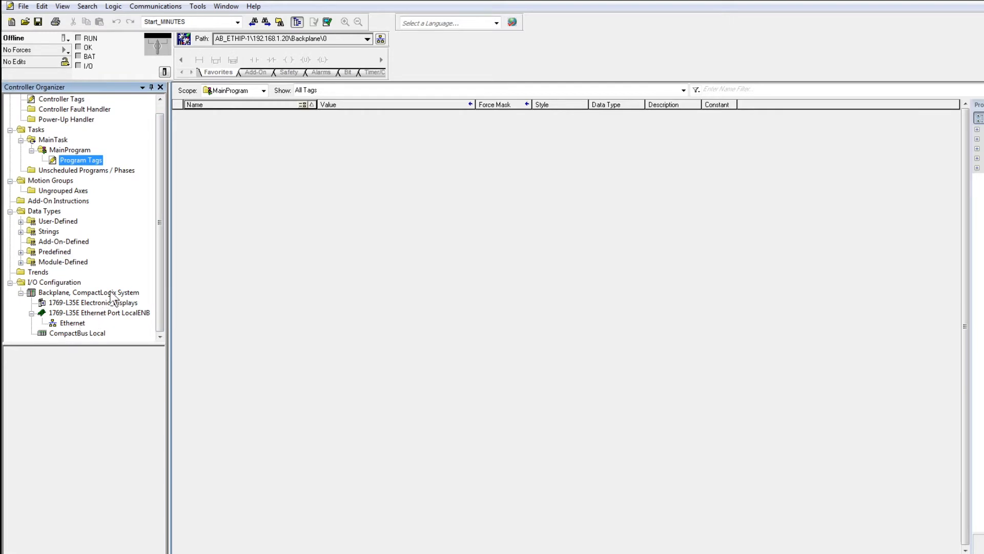
left_click_drag(159, 176, 161, 149)
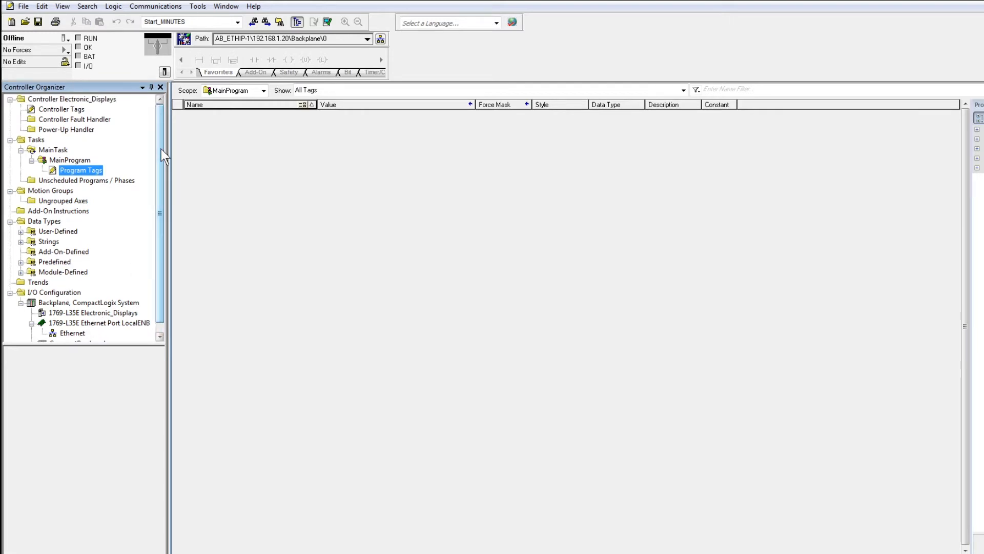
Step: Create a generic ETHERNET-MODULE on the 1769-L35E port's Ethernet network, filtering the module catalog by "gen"
scroll(161, 148, "down", 1)
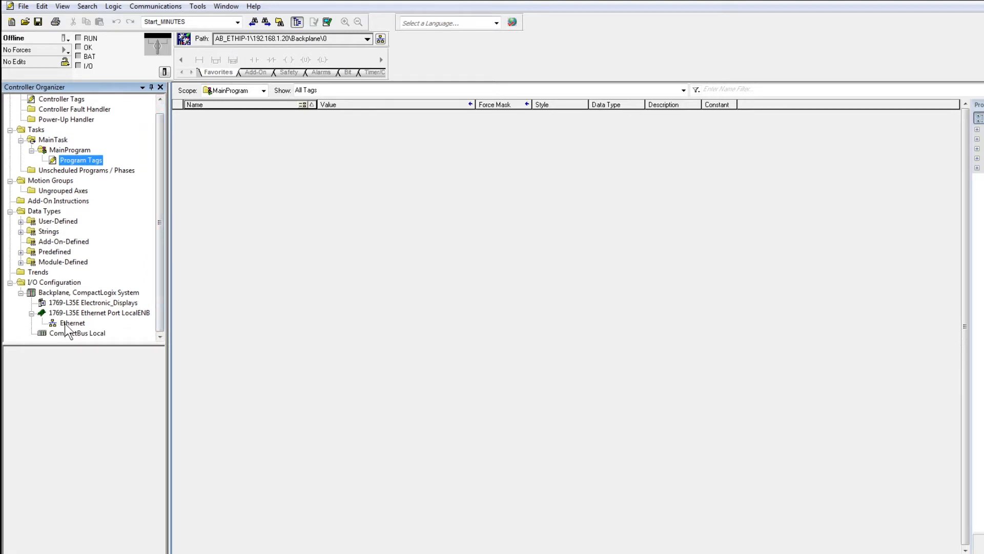
left_click(76, 316)
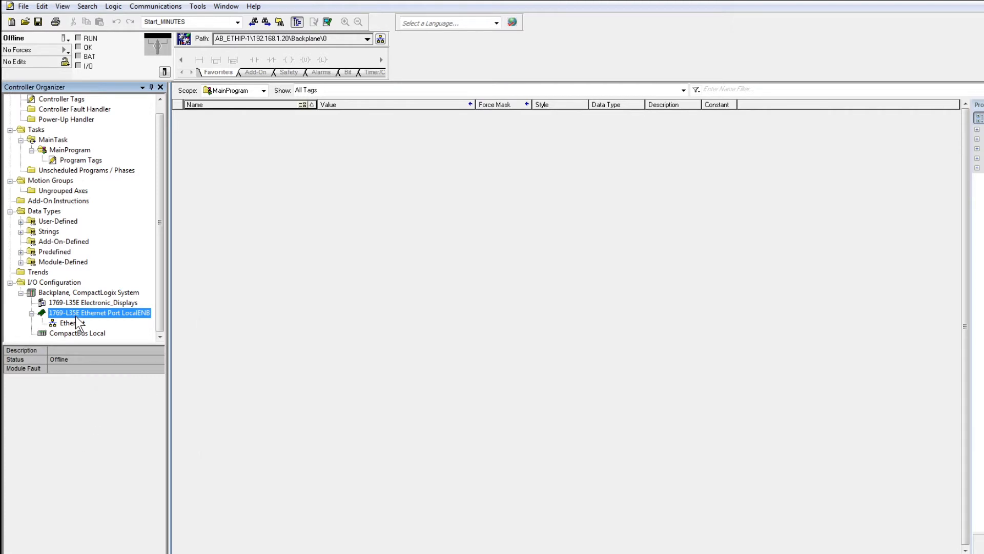
right_click(75, 316)
left_click(65, 323)
right_click(66, 324)
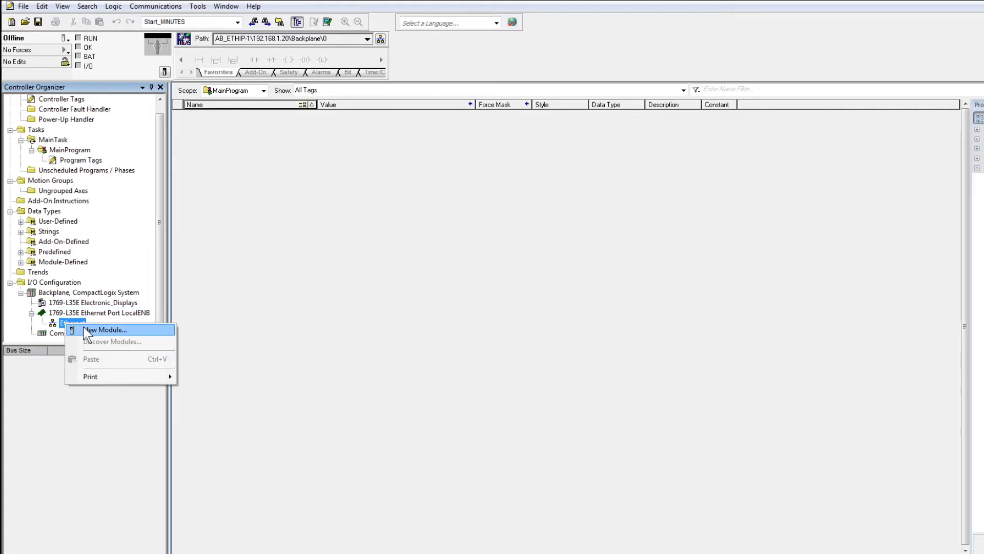
left_click(84, 329)
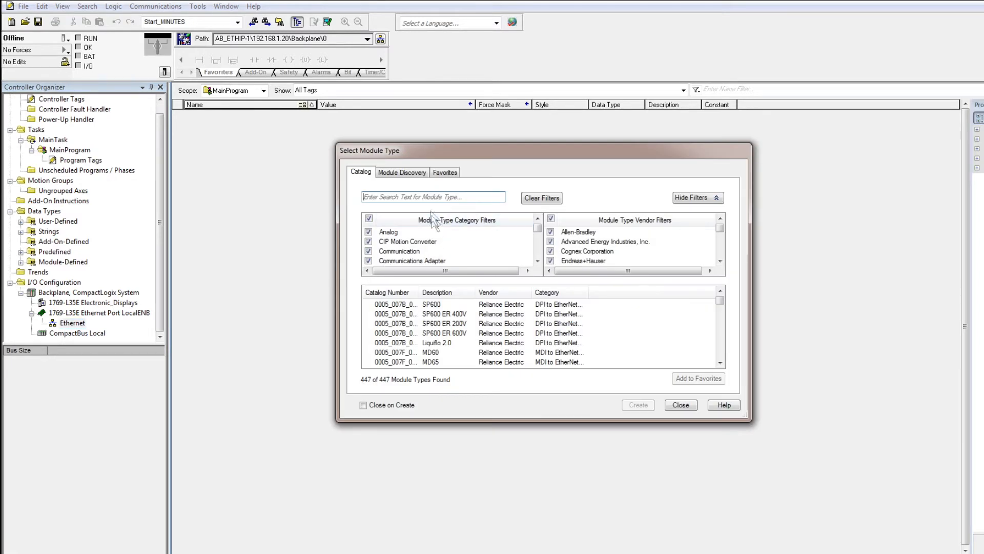
type("gen")
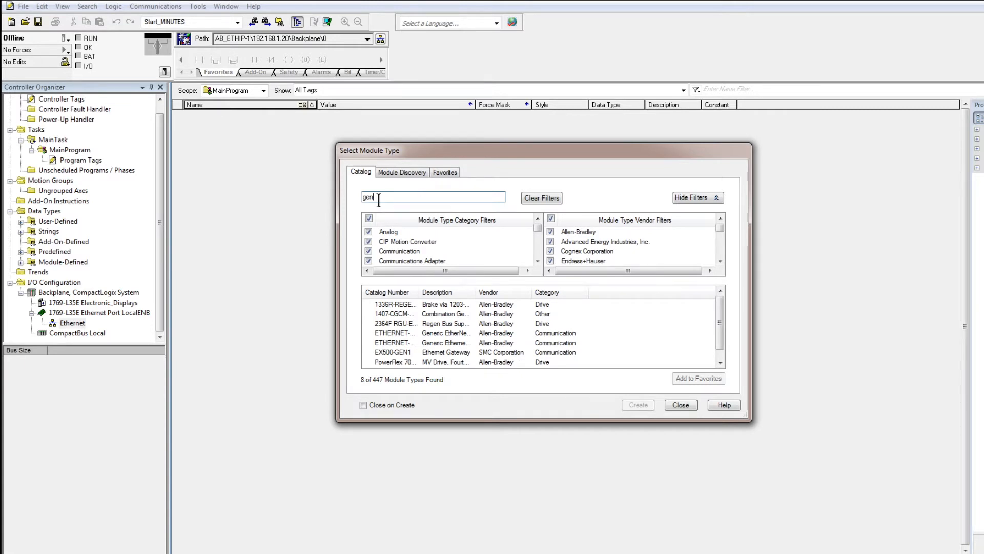
left_click_drag(420, 292, 480, 291)
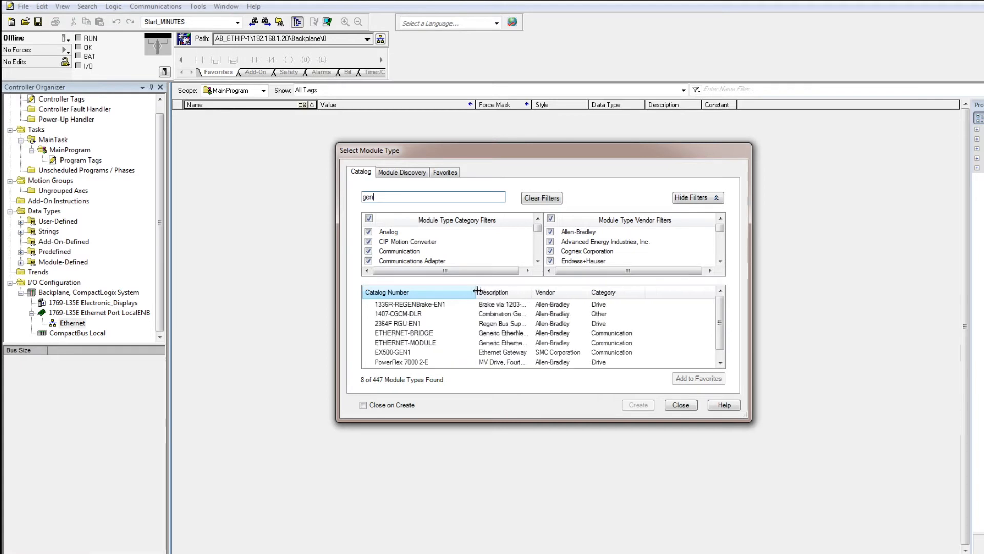
left_click(398, 343)
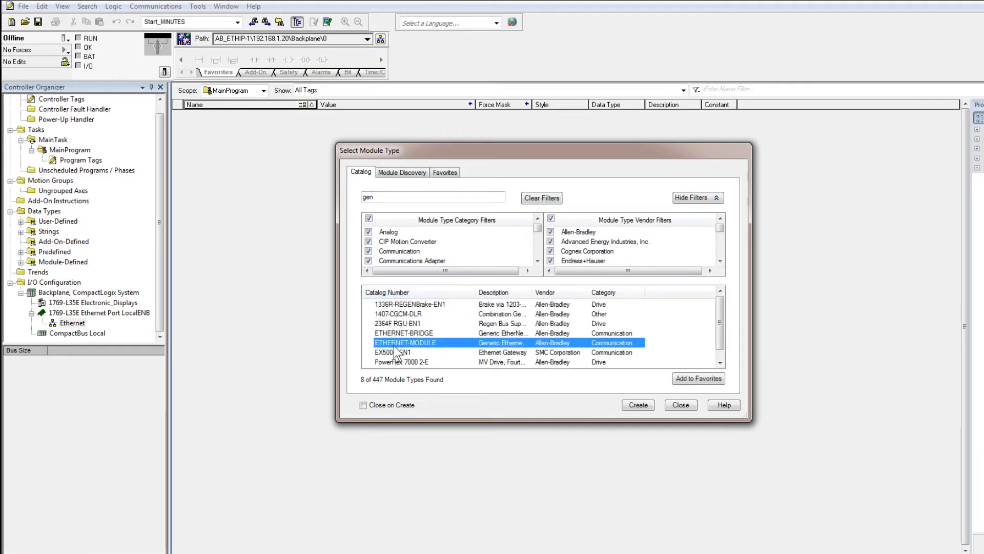
left_click_drag(533, 292, 568, 292)
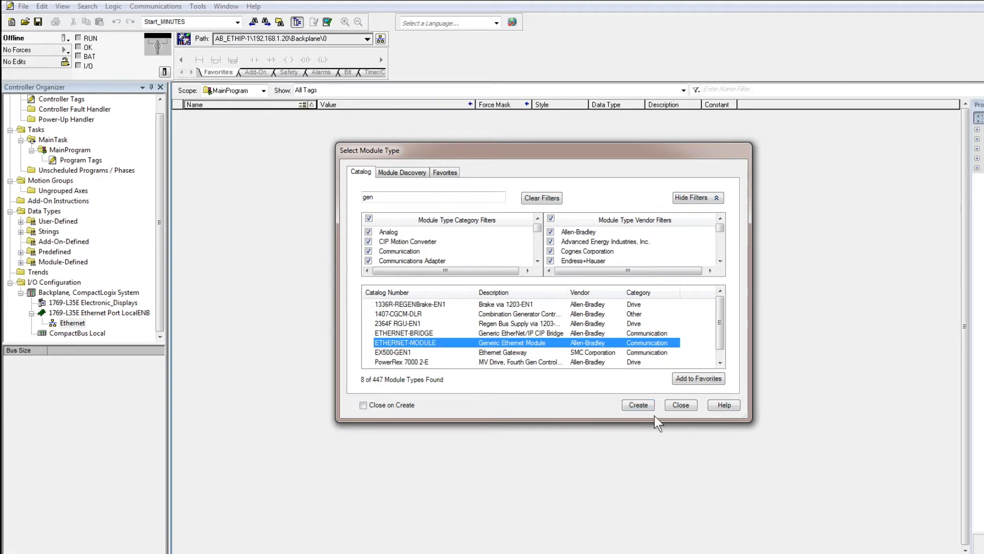
left_click(644, 406)
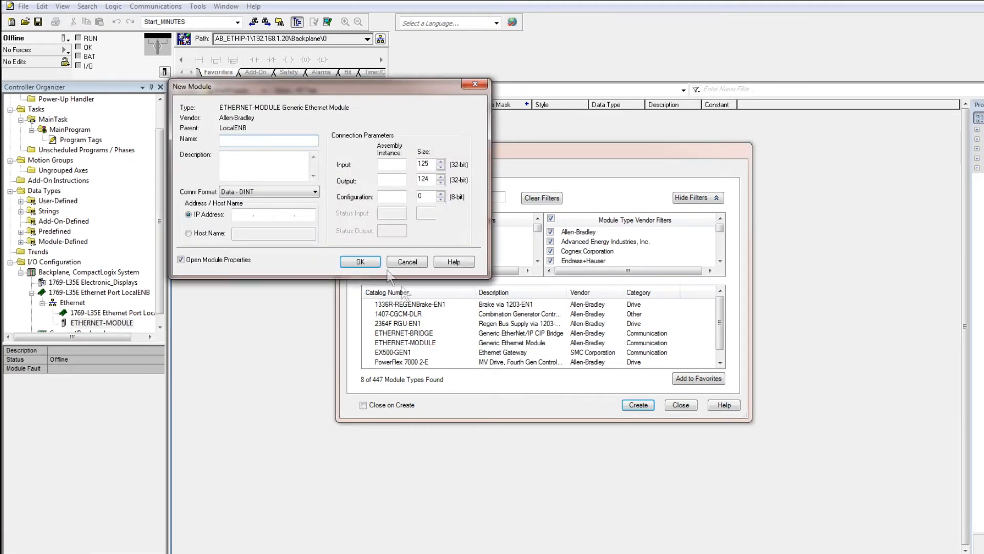
Step: Name the new module SHOT_CLOCK and enter the description "4-Digit Shot Clock"
left_click_drag(290, 91, 443, 192)
left_click(414, 246)
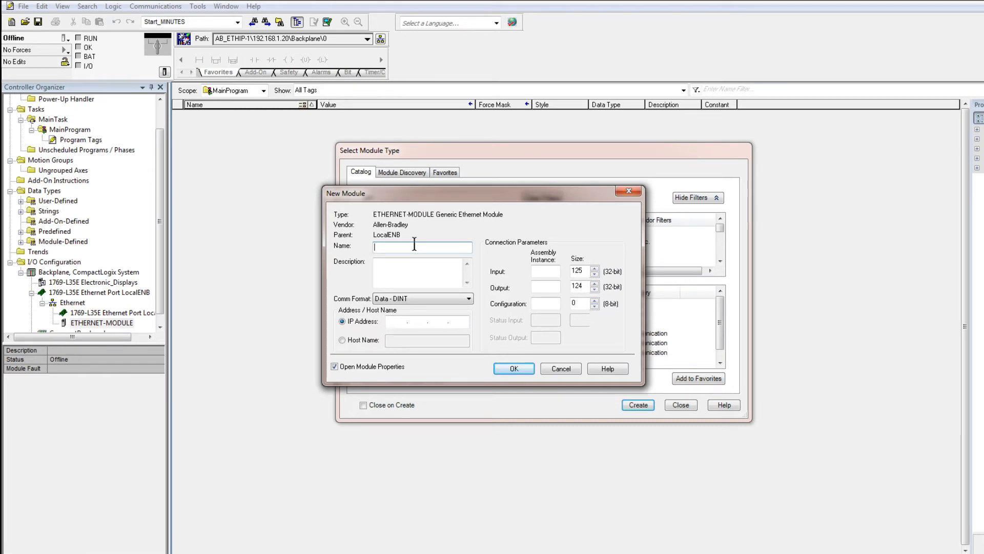
type("SHOT_CLOCK")
key("Tab")
type("Shot")
key("BackSpace")
key("BackSpace")
key("BackSpace")
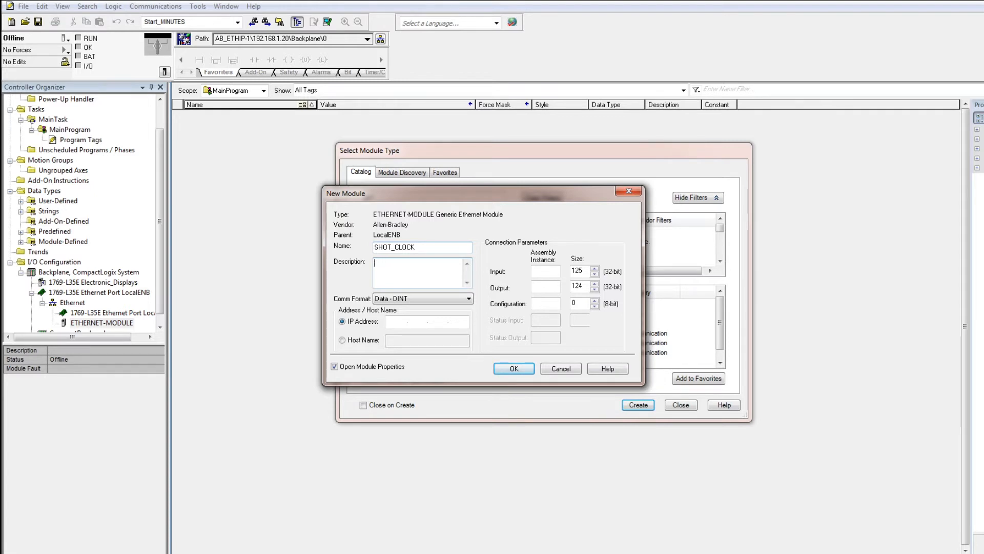
type("4-Digit Shot Clock")
Step: Set the module's comm format to Data - SINT and its IP address to 192.168.1.12
left_click(413, 301)
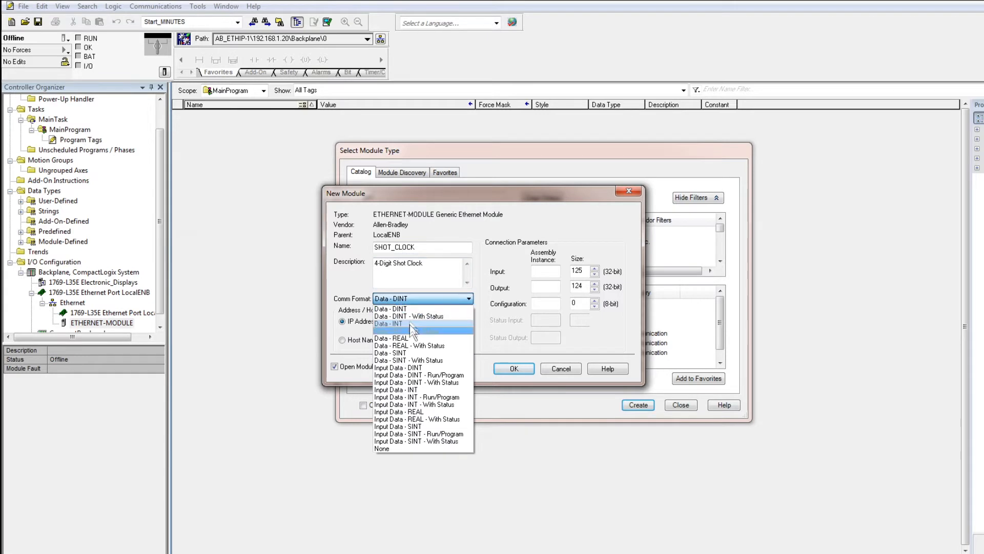
left_click(411, 353)
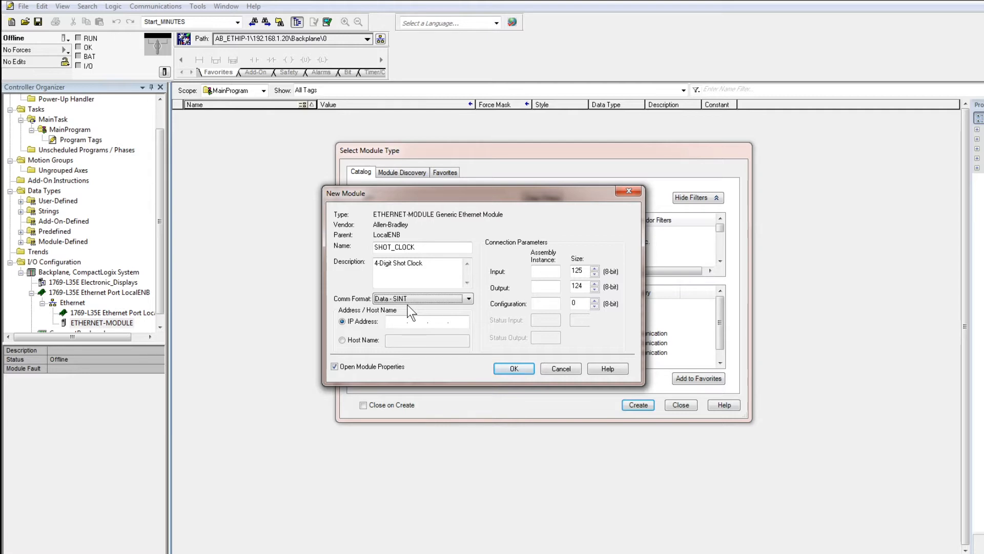
left_click(394, 323)
type("192 . 168 . 1 . 12")
double_click(458, 322)
Step: Switch to Chrome and open the EDI gateway's web page at 192.168.1.12
left_click(179, 552)
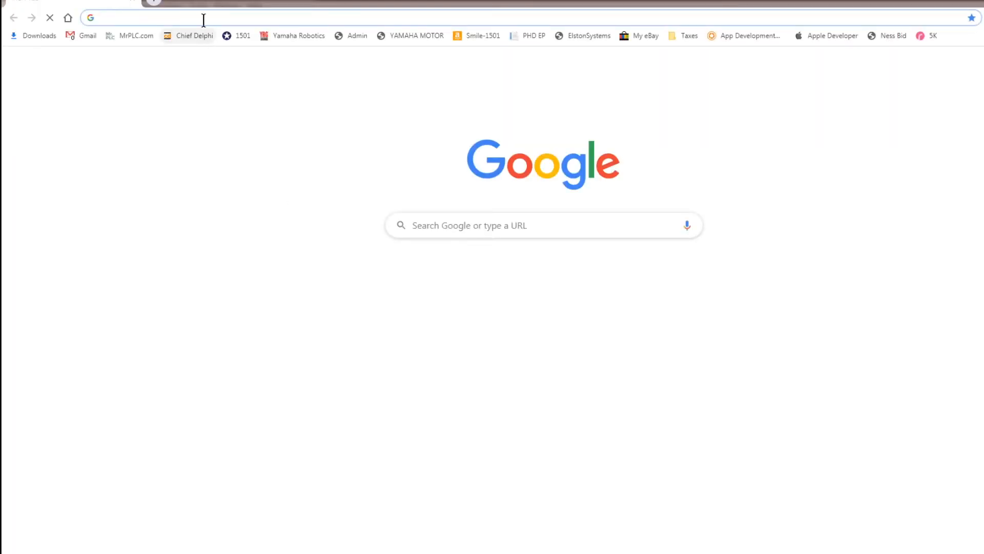
type("192.16.")
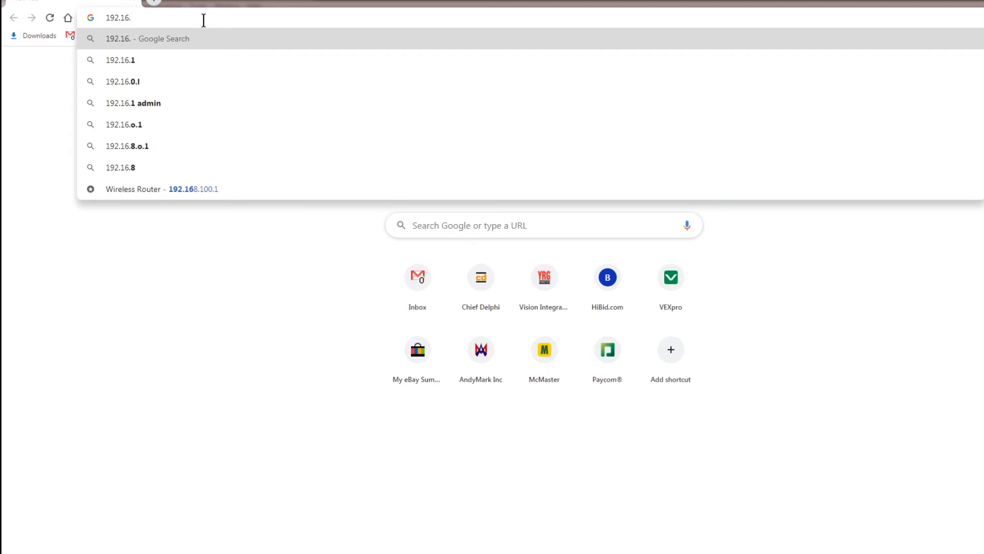
key("BackSpace")
type("8.1.1")
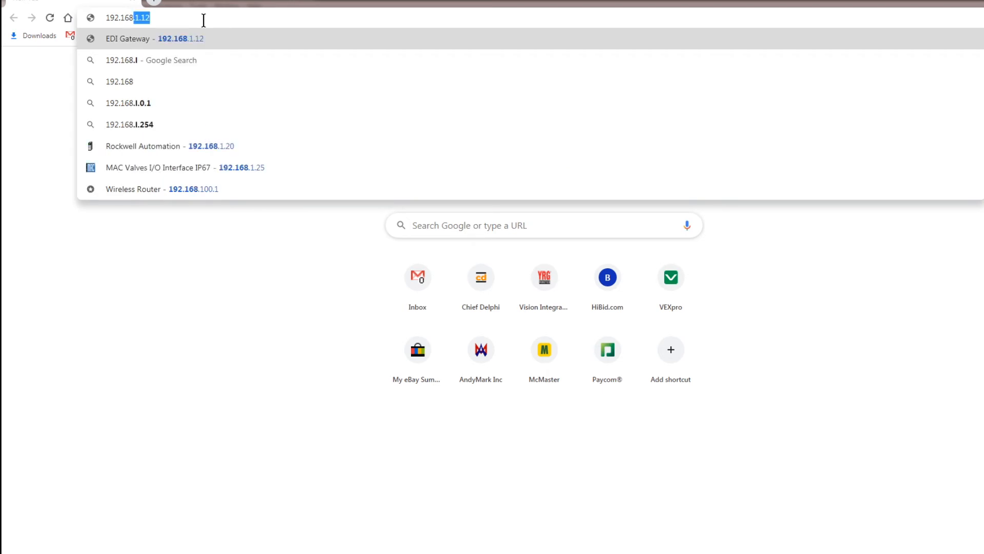
type("2")
key("Return")
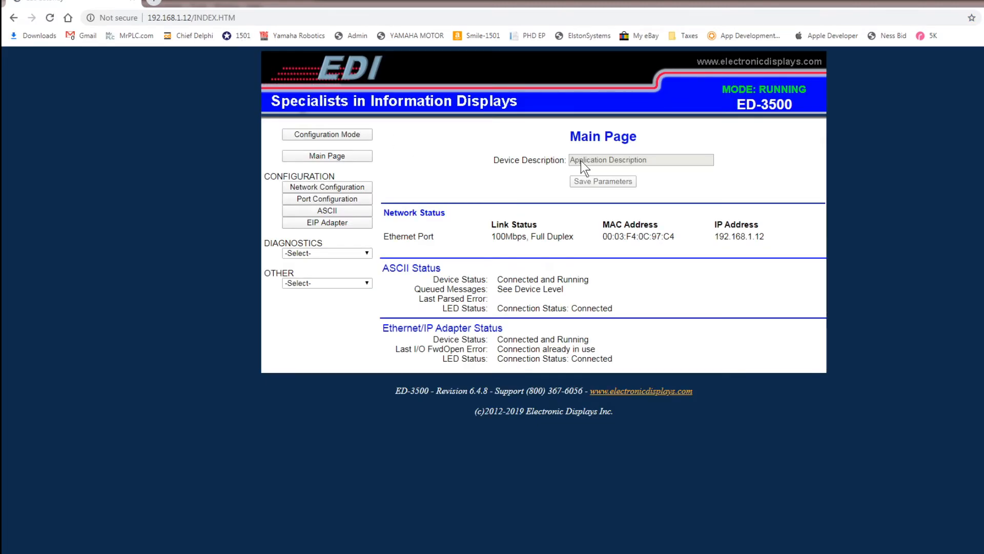
Step: Read the Standard - Exclusive Owner connection parameters in the gateway's EIP Adapter configuration
left_click(336, 226)
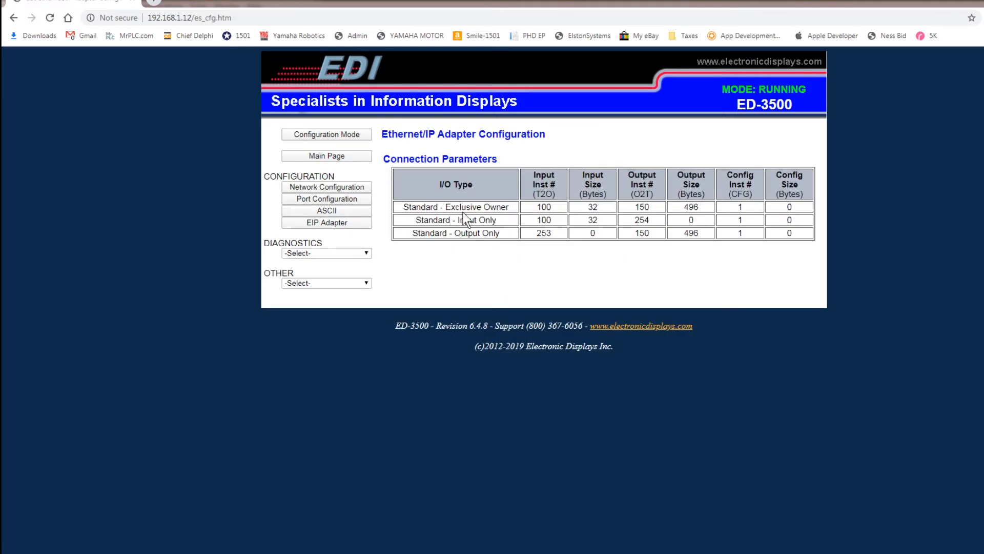
left_click_drag(403, 205, 771, 202)
left_click(794, 204)
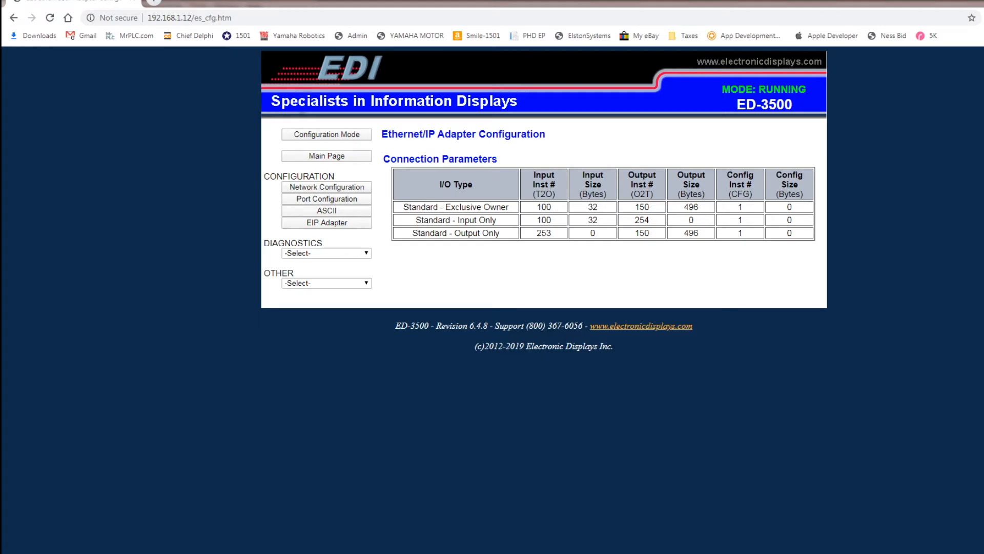
Step: Return to RSLogix 5000 and set the module's input assembly instance to 100 with size 32, and output to 150 with size 496
left_click(277, 553)
left_click(541, 269)
type("100")
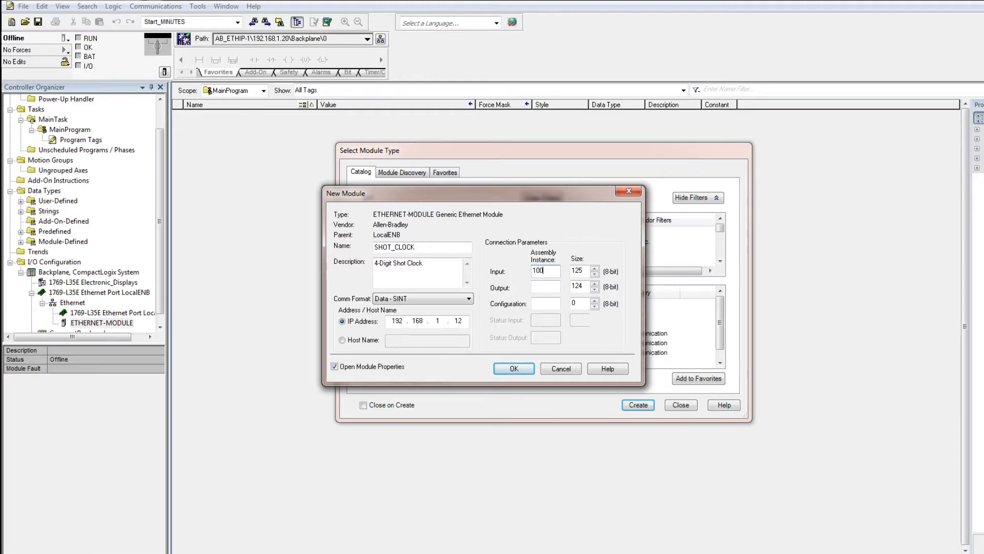
key("Tab")
type("32")
key("Tab")
type("150")
key("Tab")
type("496")
Step: Set the configuration assembly instance to 1 and confirm the new SHOT_CLOCK module
left_click(303, 552)
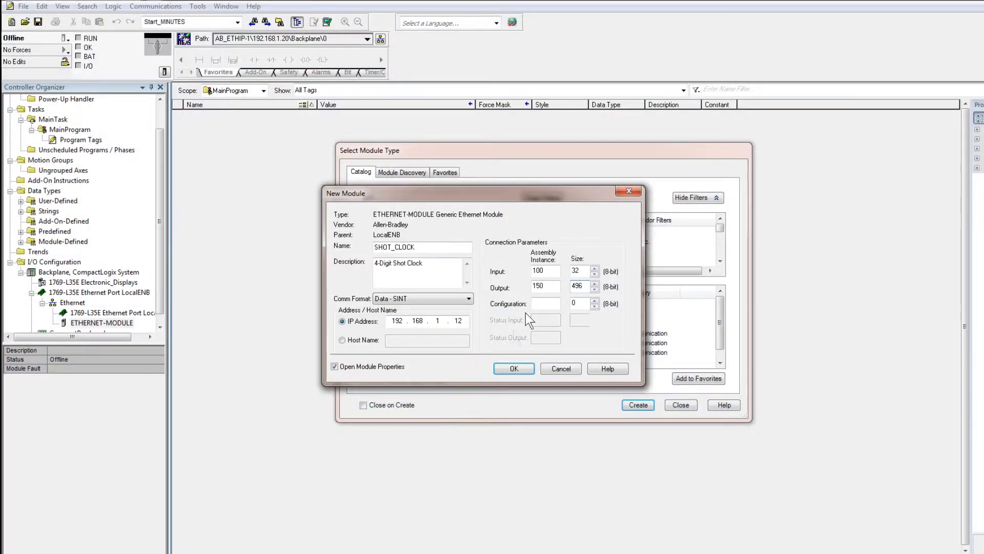
left_click(533, 307)
type("1")
key("Tab")
left_click(514, 368)
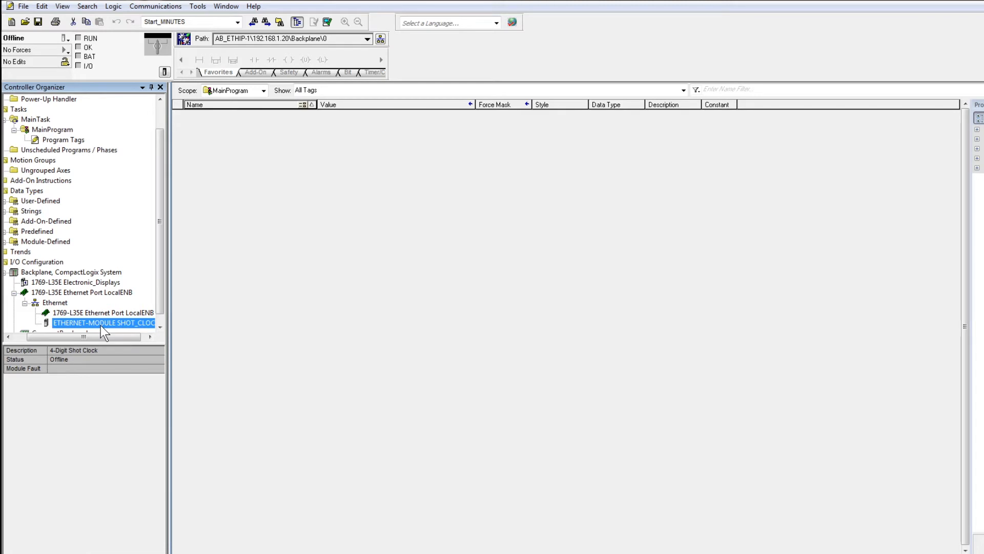
Step: Check the SHOT_CLOCK module in the I/O configuration and view its tags in the controller tags
scroll(162, 307, "down", 1)
left_click(150, 336)
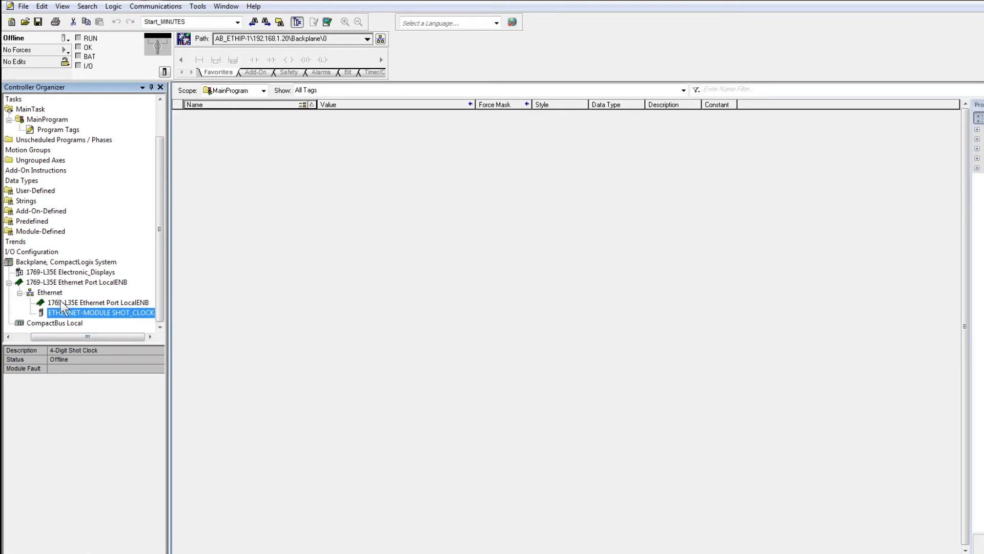
left_click_drag(60, 338, 32, 339)
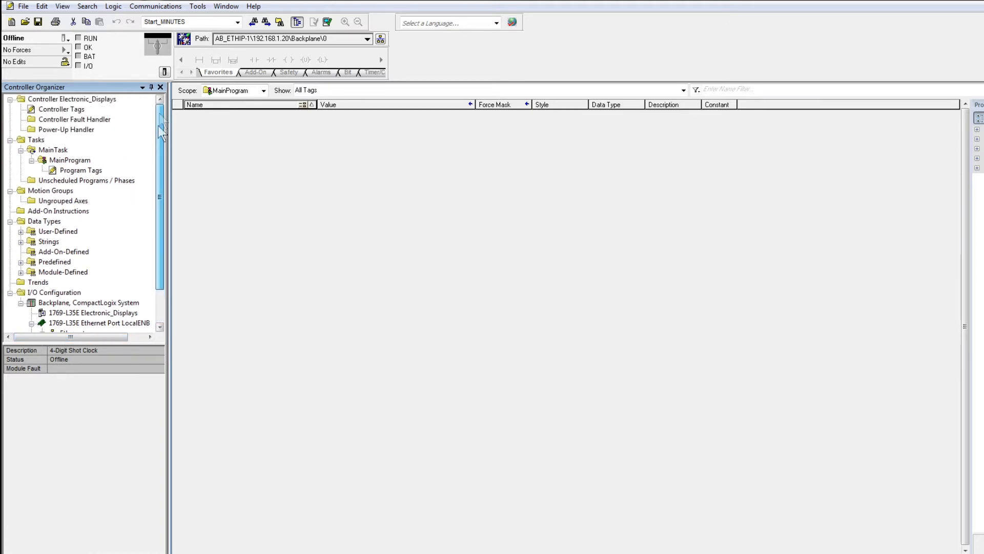
double_click(75, 111)
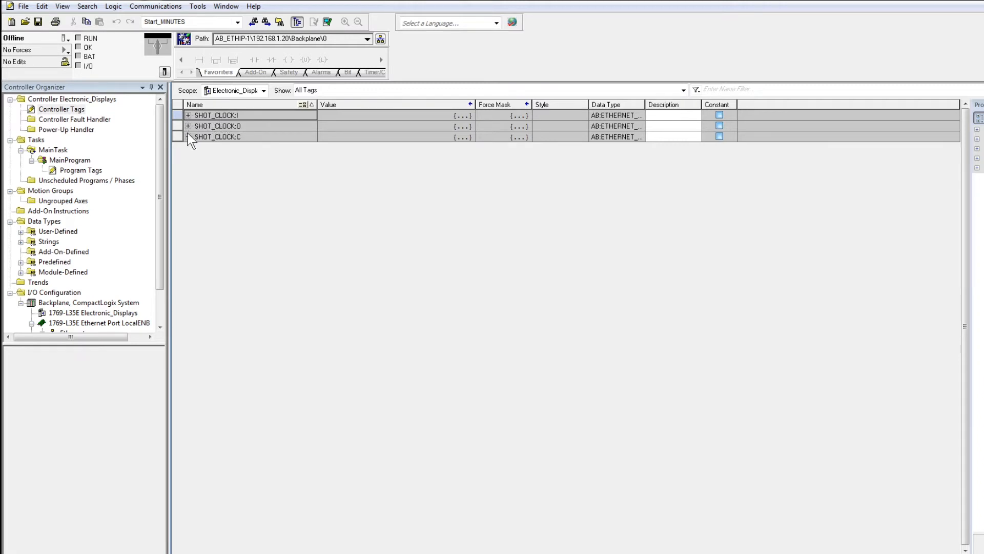
left_click(163, 134)
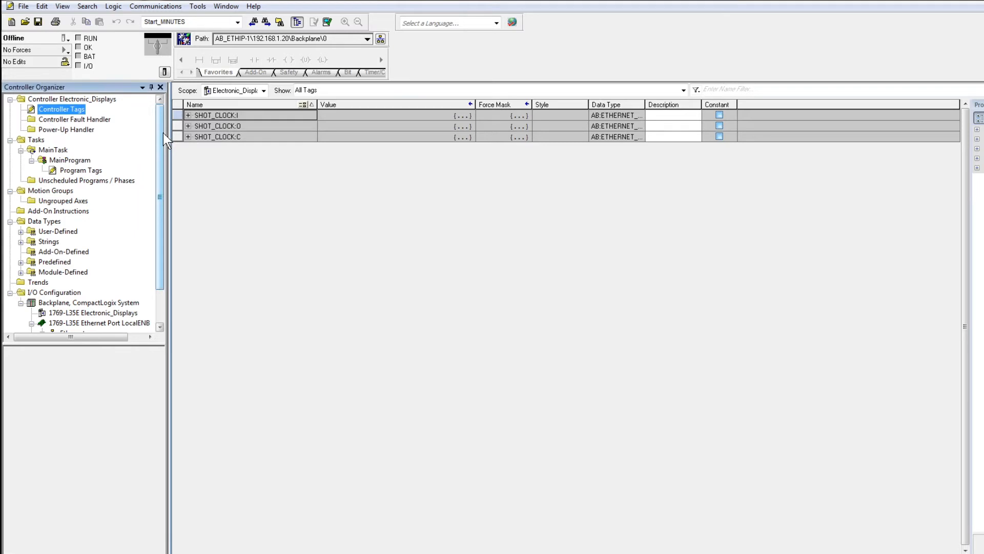
Step: Import the add-on instruction from EDI_ShotClock_ver_3_0 with the Create operation and the final name EDI_ShotClock
left_click(72, 211)
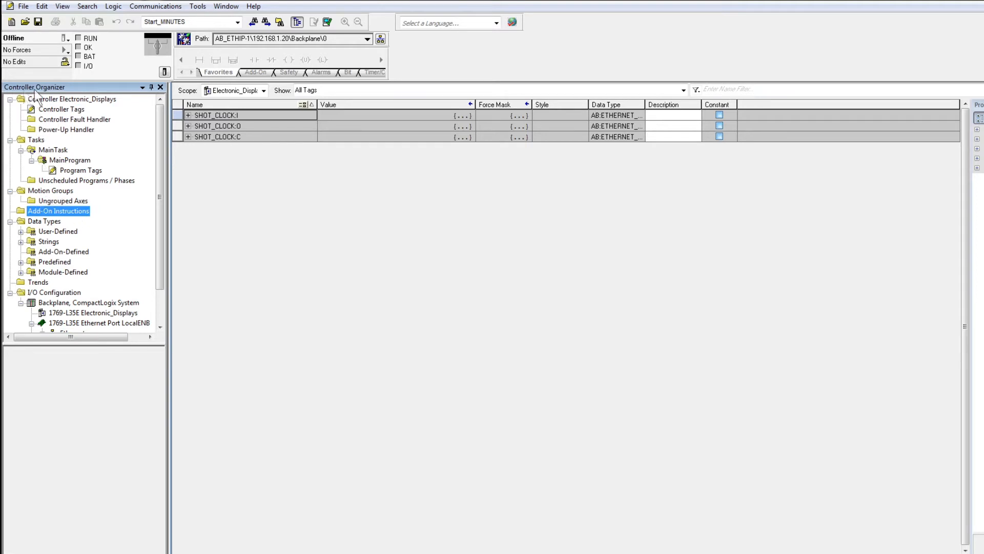
right_click(42, 213)
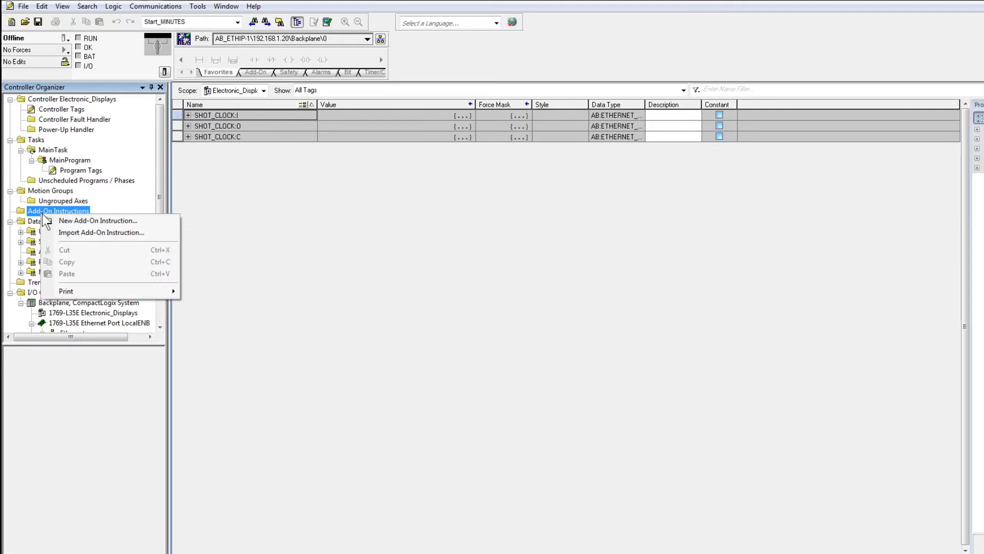
left_click(84, 233)
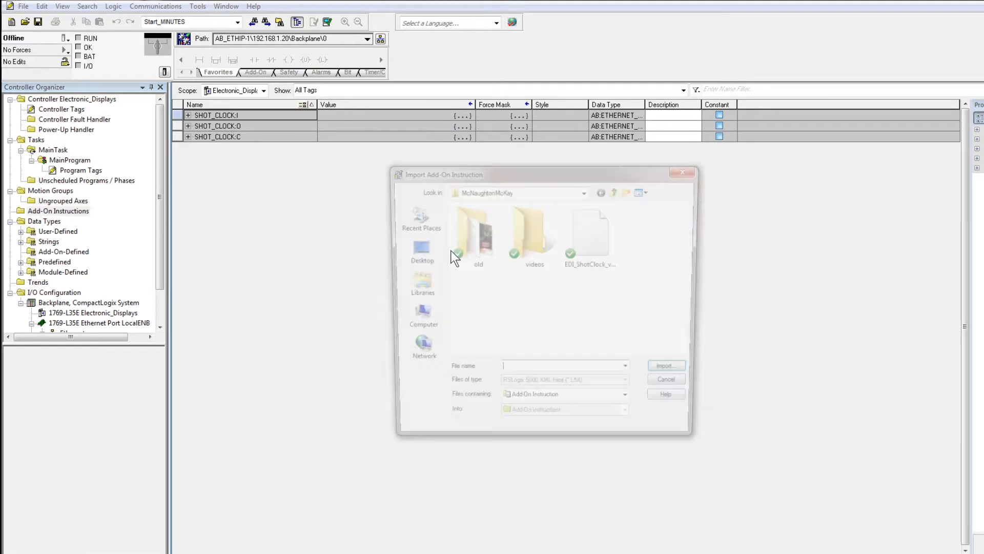
left_click(607, 260)
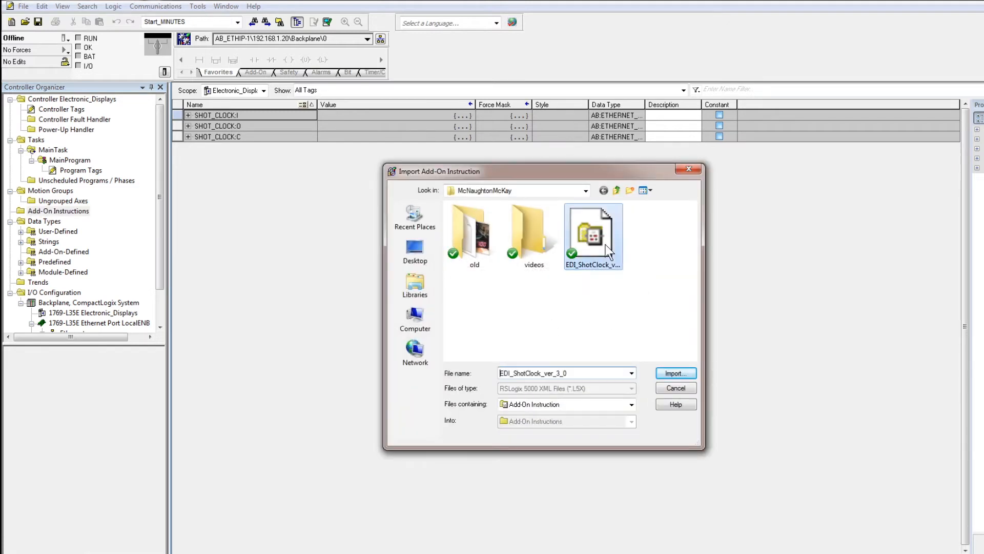
mouse_move(598, 266)
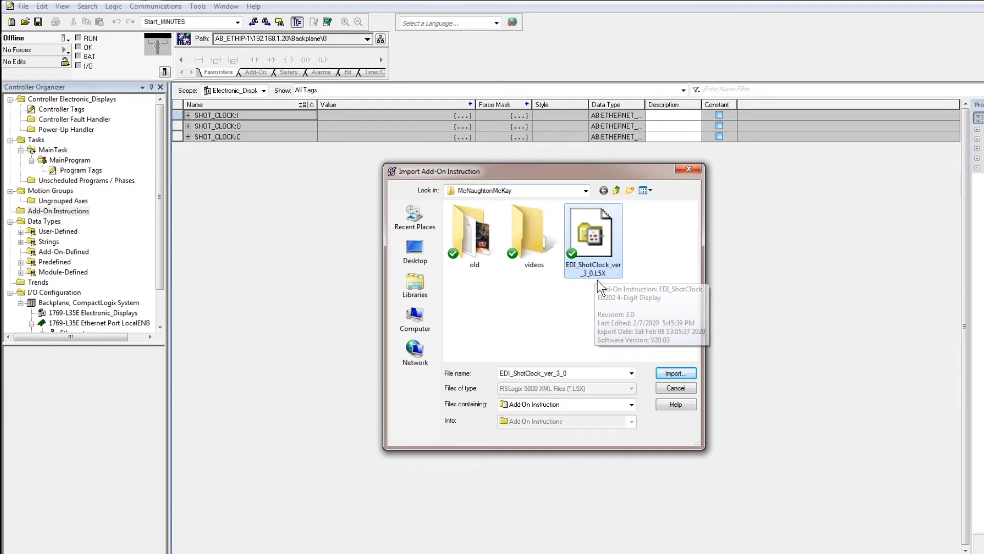
left_click(680, 375)
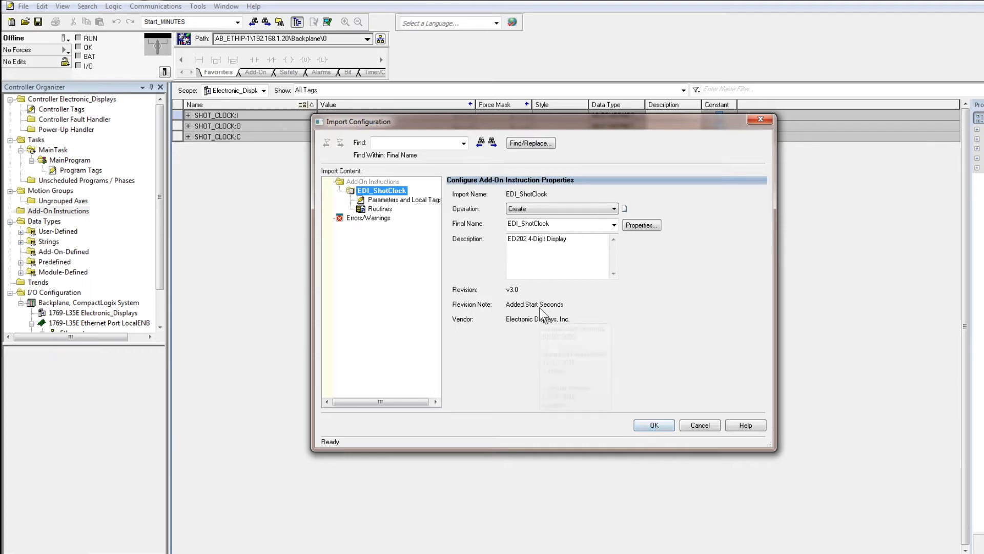
left_click(651, 426)
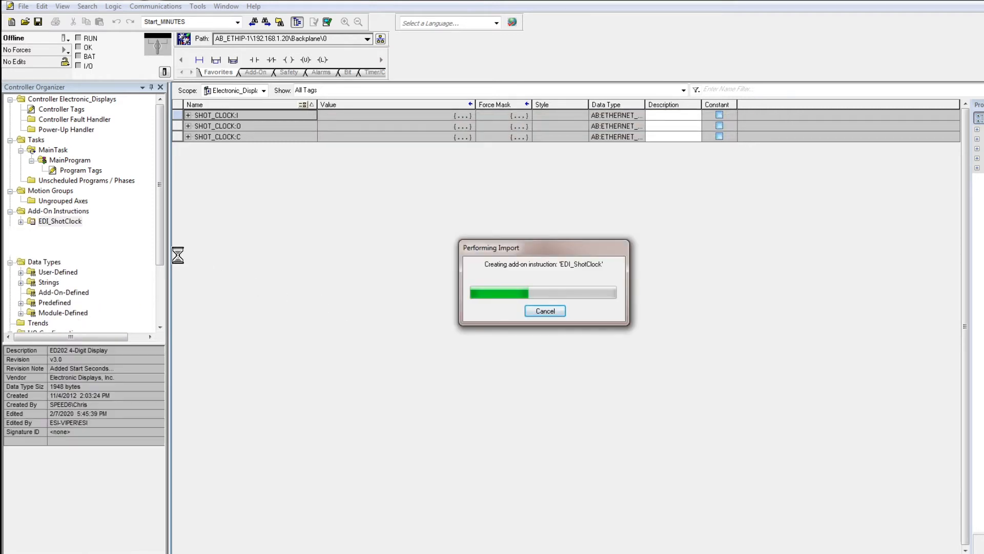
Step: Check the imported EDI_ShotClock instruction and the SHOT_CLOCK Ethernet module in the controller project tree
left_click(21, 221)
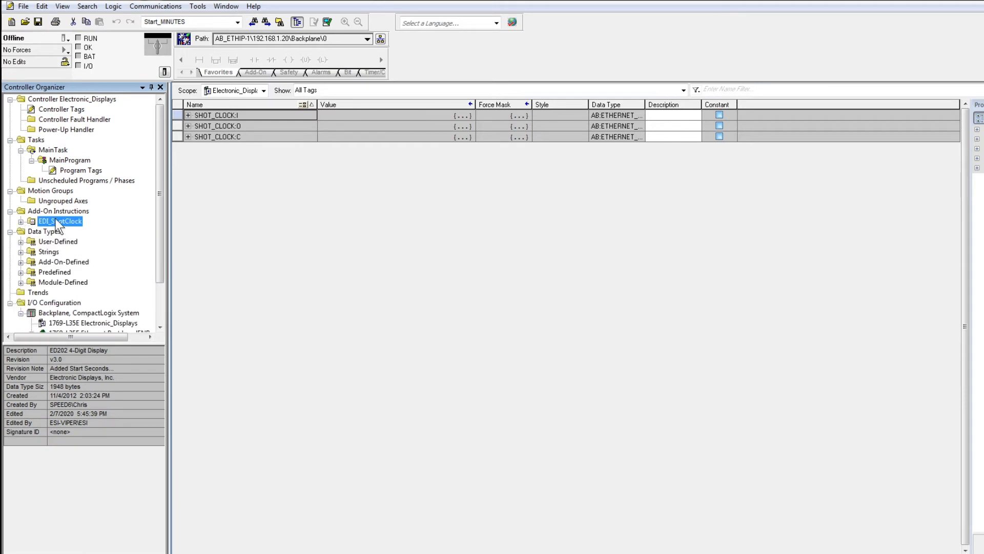
left_click_drag(160, 188, 164, 259)
left_click(118, 313)
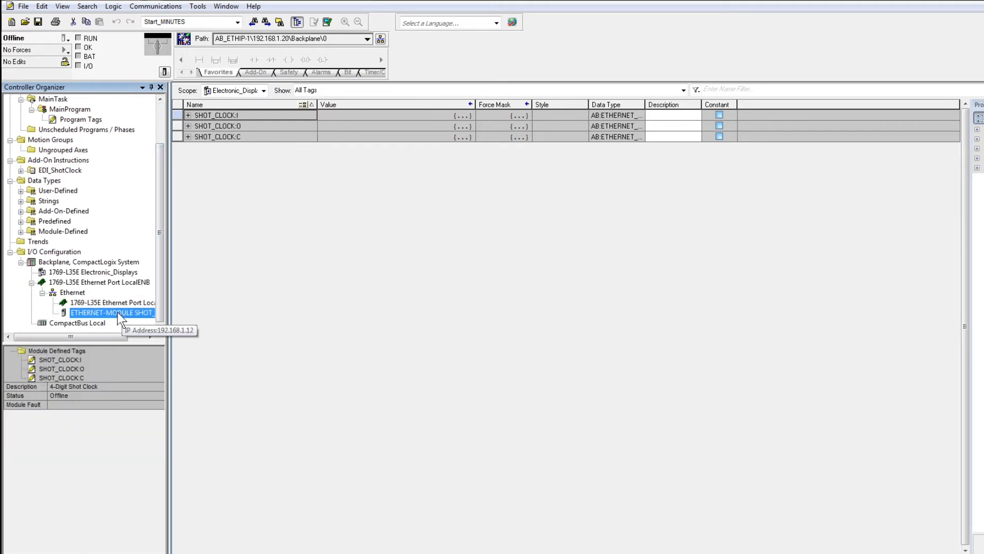
left_click(64, 171)
left_click_drag(164, 197, 163, 163)
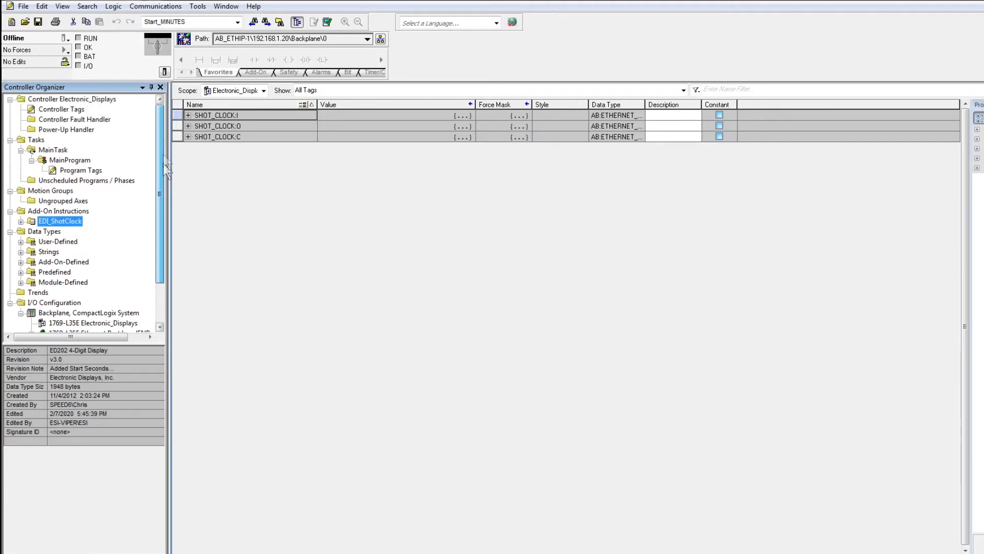
Step: Create a ladder diagram routine named MAIN in MainProgram and assign it as the Main routine
right_click(77, 172)
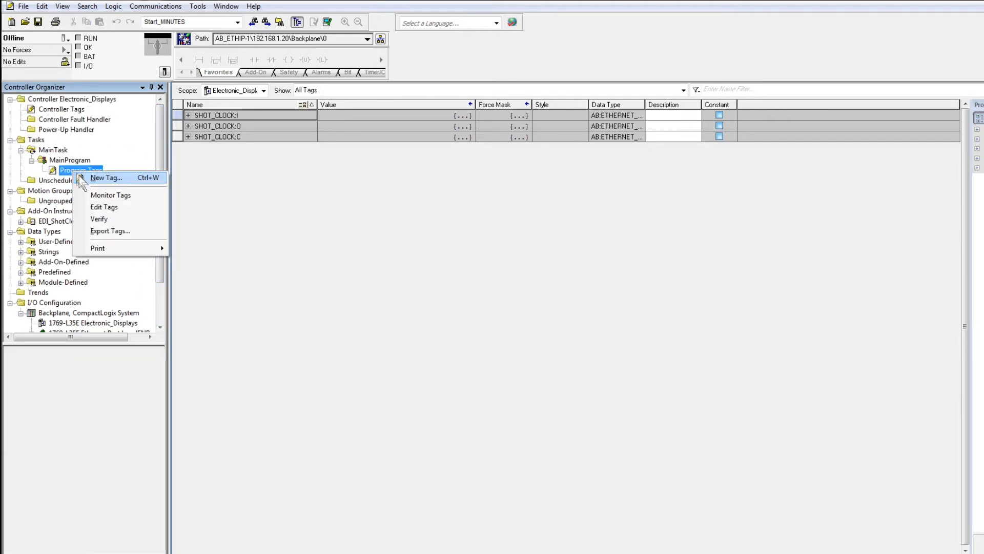
left_click(69, 162)
right_click(69, 161)
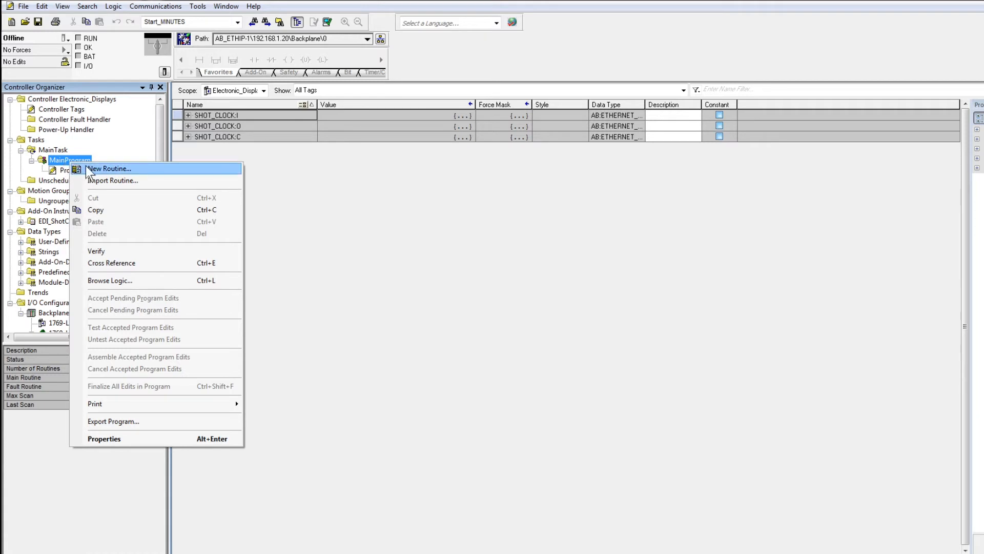
left_click(98, 169)
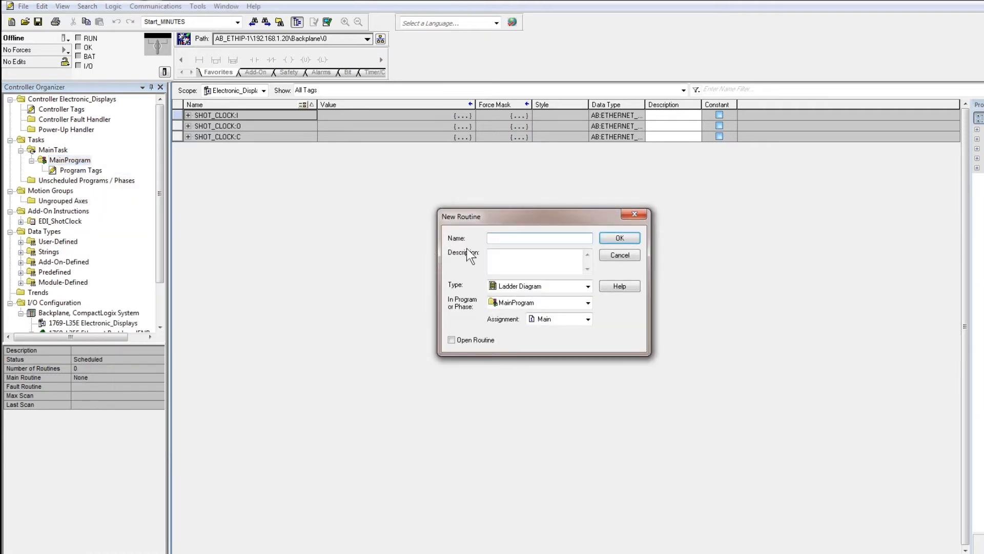
type("MAIN")
left_click(549, 321)
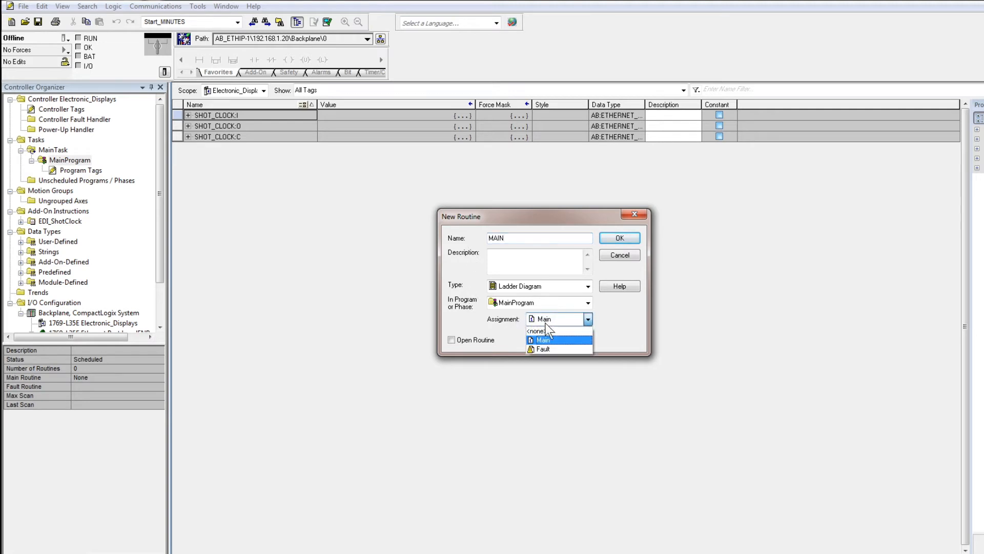
left_click(547, 341)
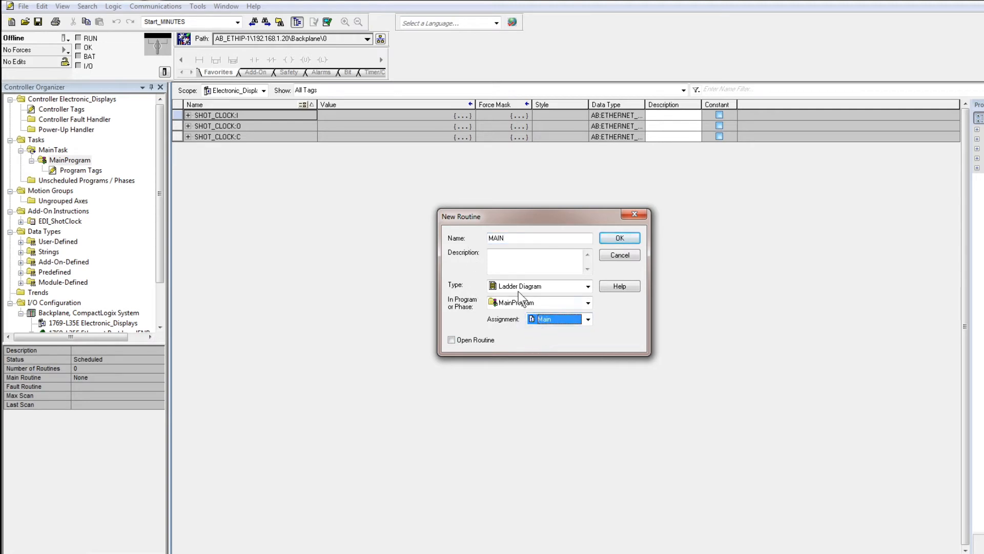
left_click(620, 238)
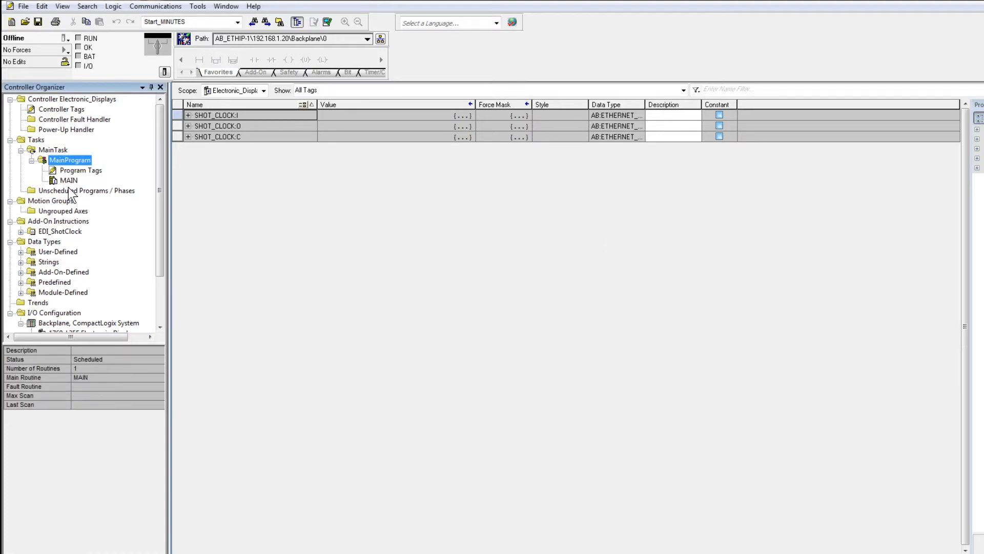
Step: Open the MAIN routine and place the EDI_ShotClock add-on instruction on rung 0
double_click(69, 181)
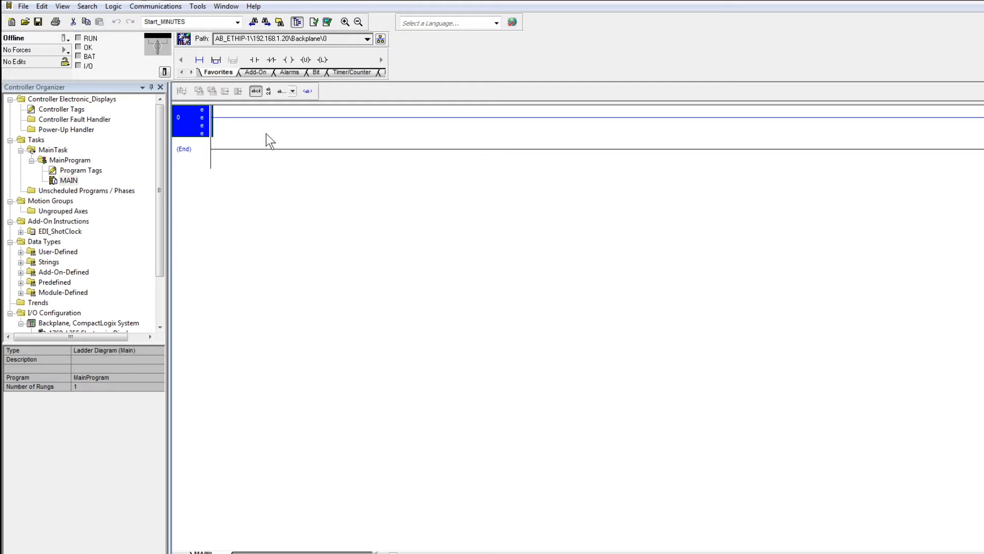
left_click_drag(388, 64, 814, 65)
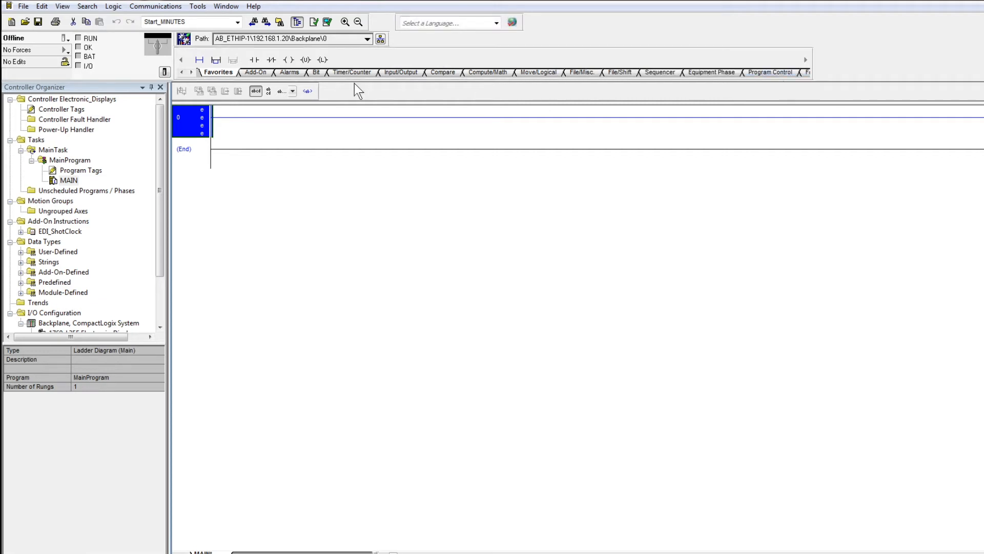
left_click(257, 72)
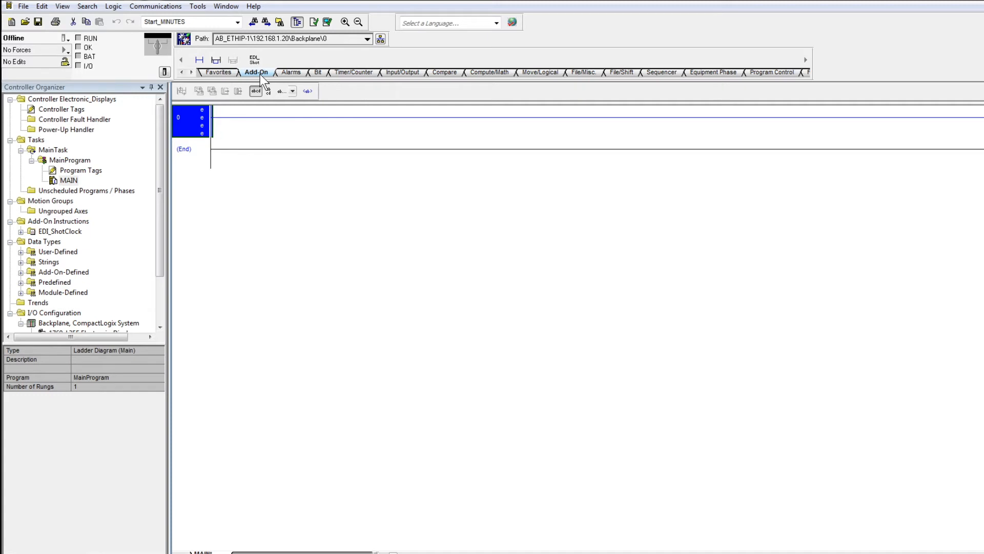
mouse_move(256, 63)
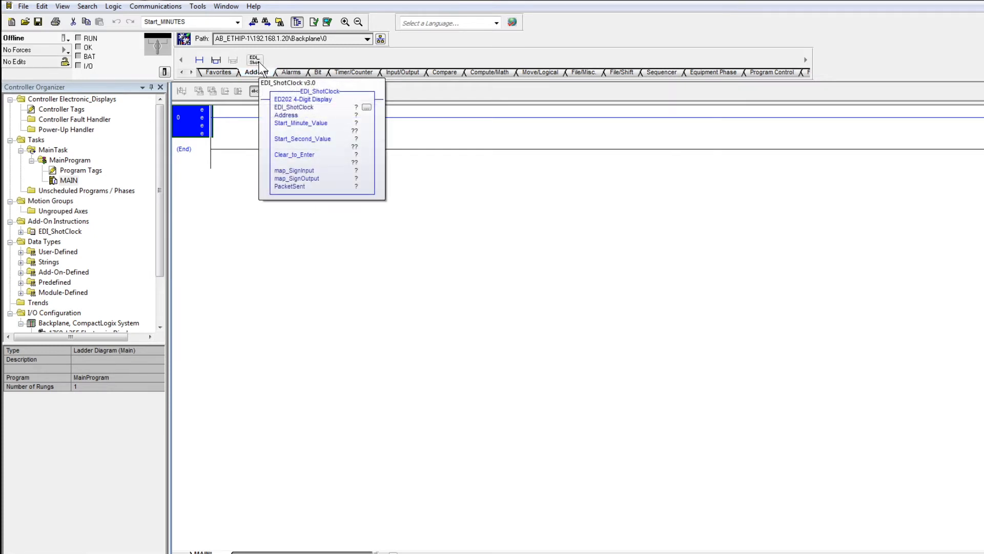
left_click_drag(257, 61, 217, 121)
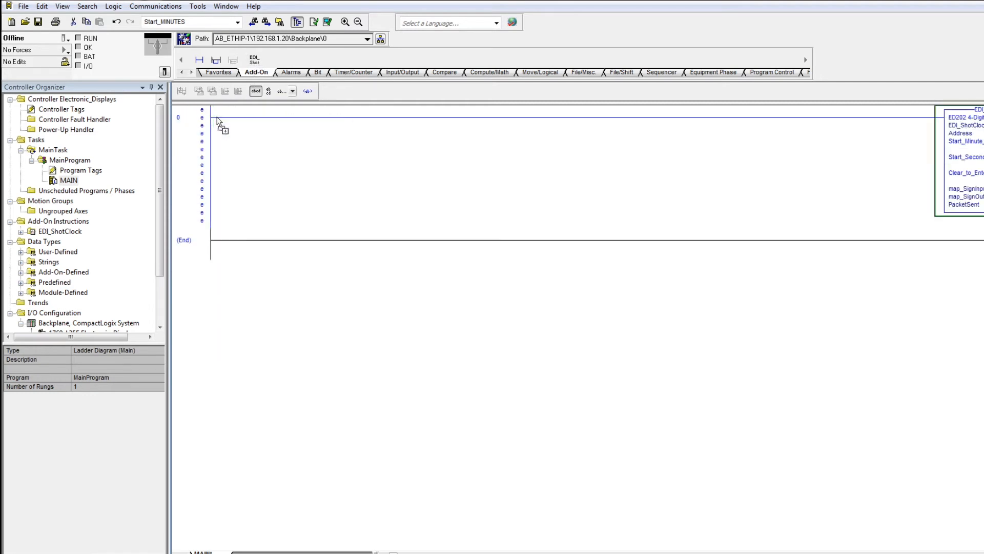
scroll(321, 200, "up", 1)
scroll(321, 196, "up", 3)
left_click(365, 199)
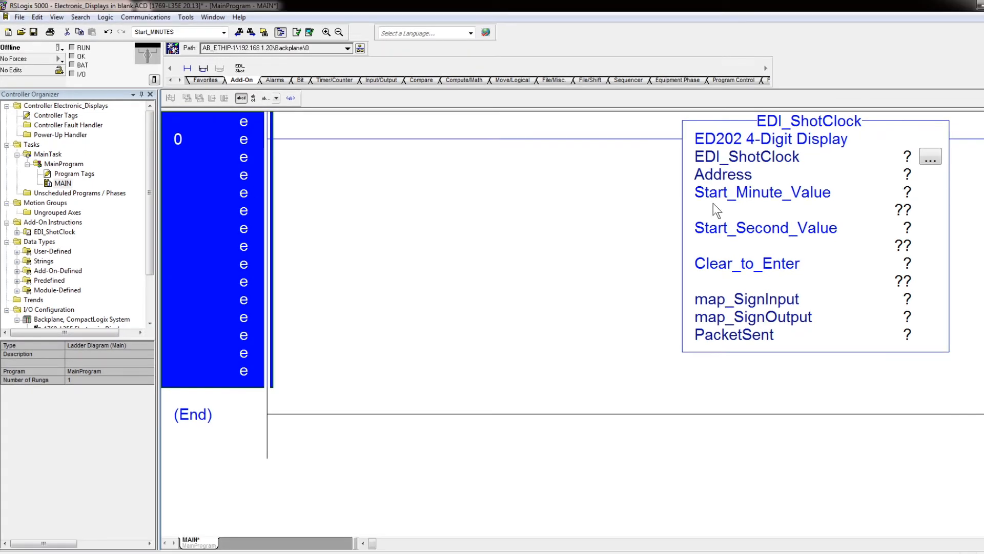
Step: Enter ShotClock_AOI as the EDI_ShotClock instance tag of the instruction on rung 0
left_click(838, 165)
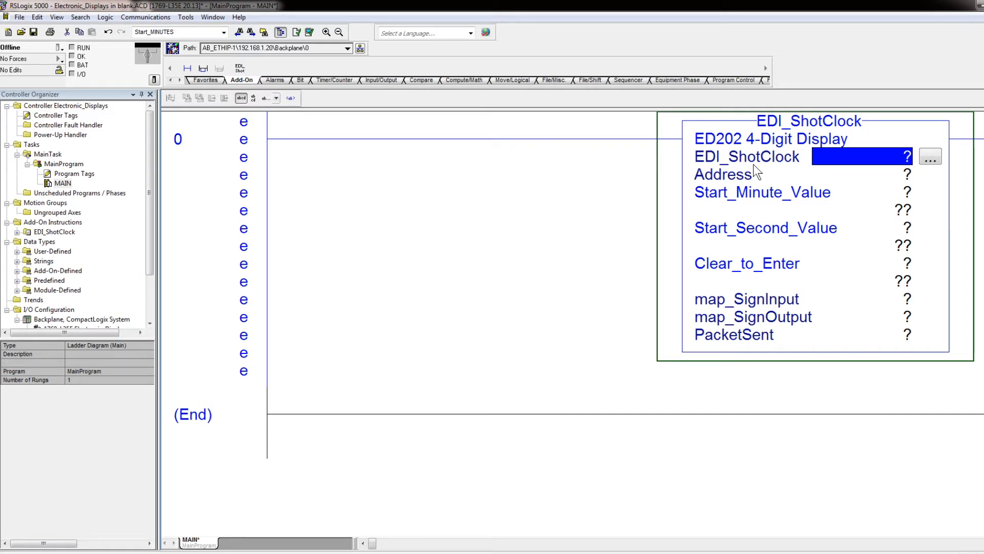
type("Shot")
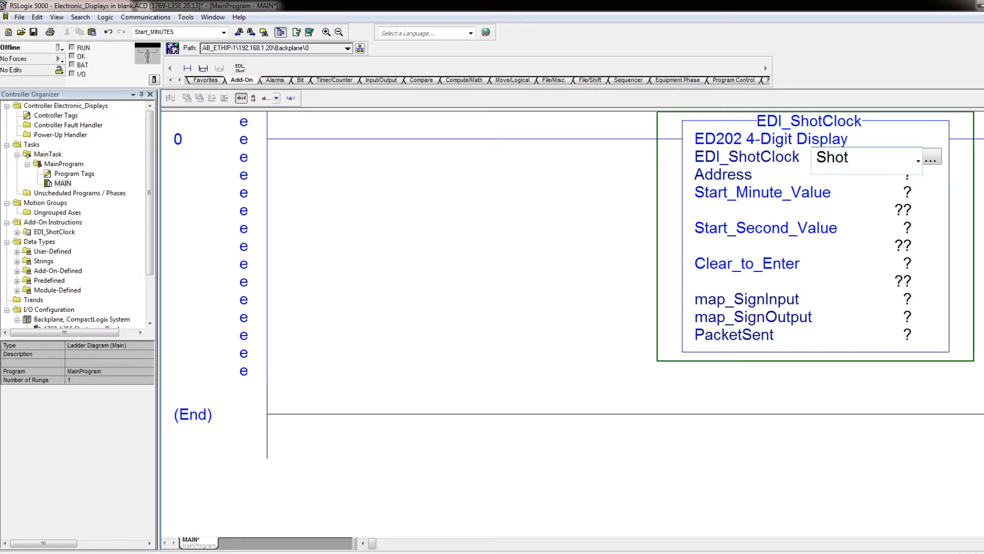
type("Clock_AOI")
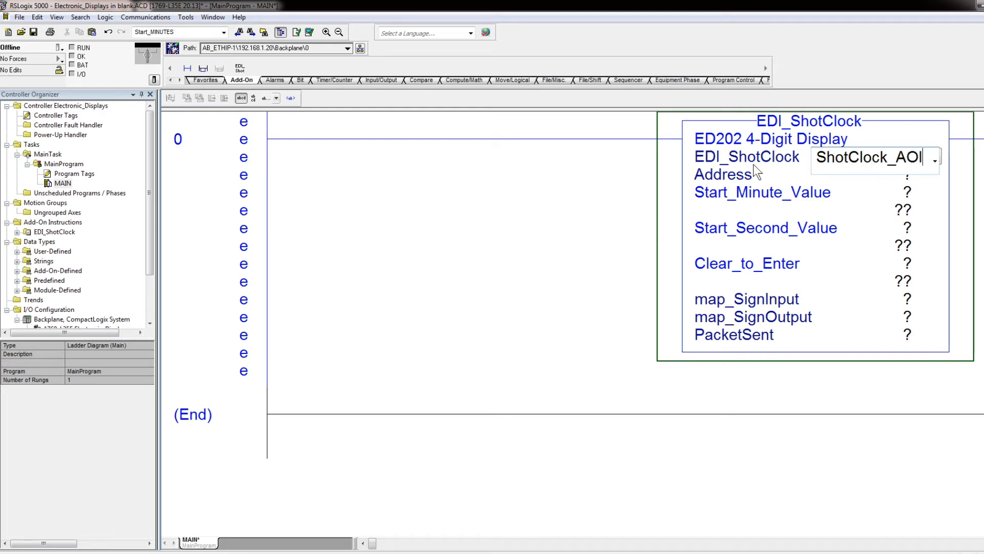
left_click(613, 191)
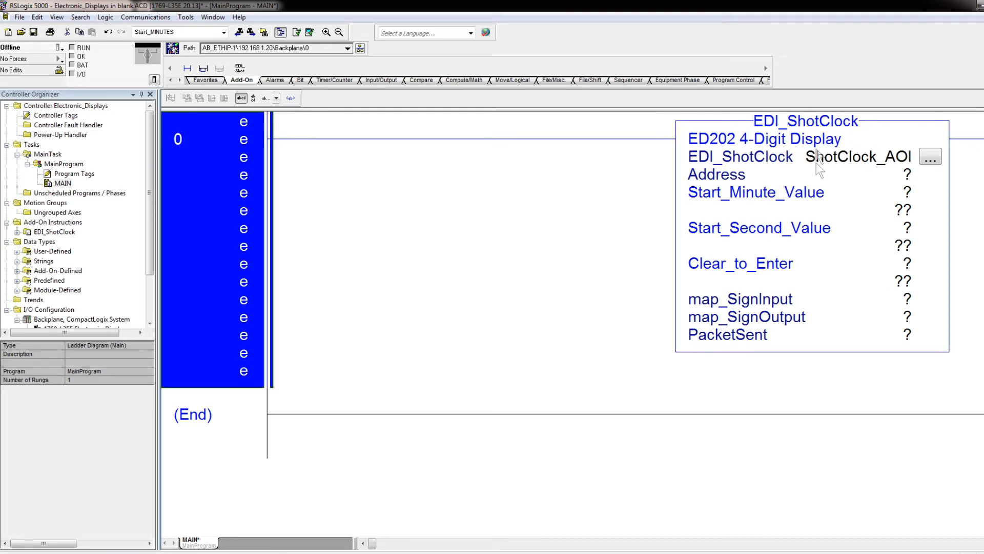
Step: Create the ShotClock_AOI tag as a Base tag of data type EDI_ShotClock with MainProgram scope
left_click(859, 166)
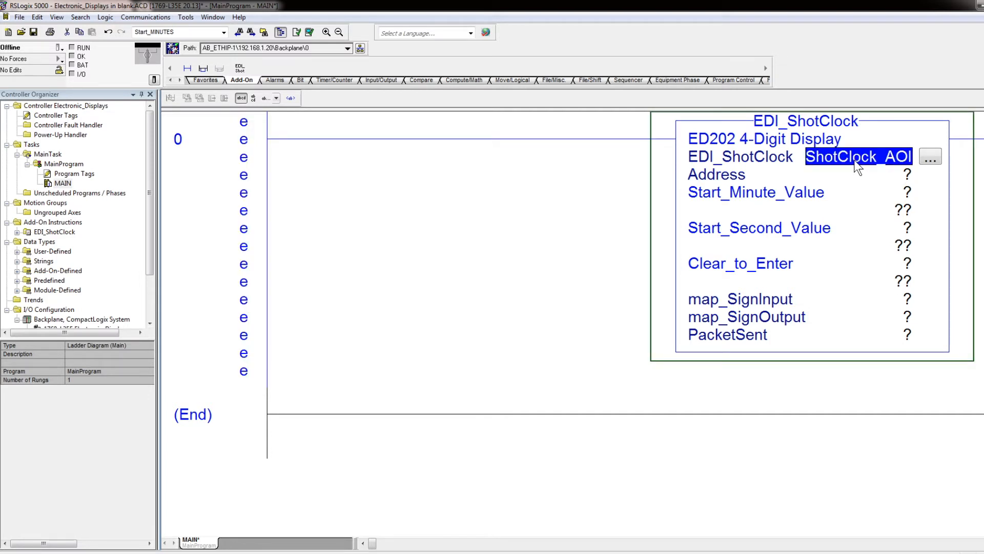
right_click(854, 160)
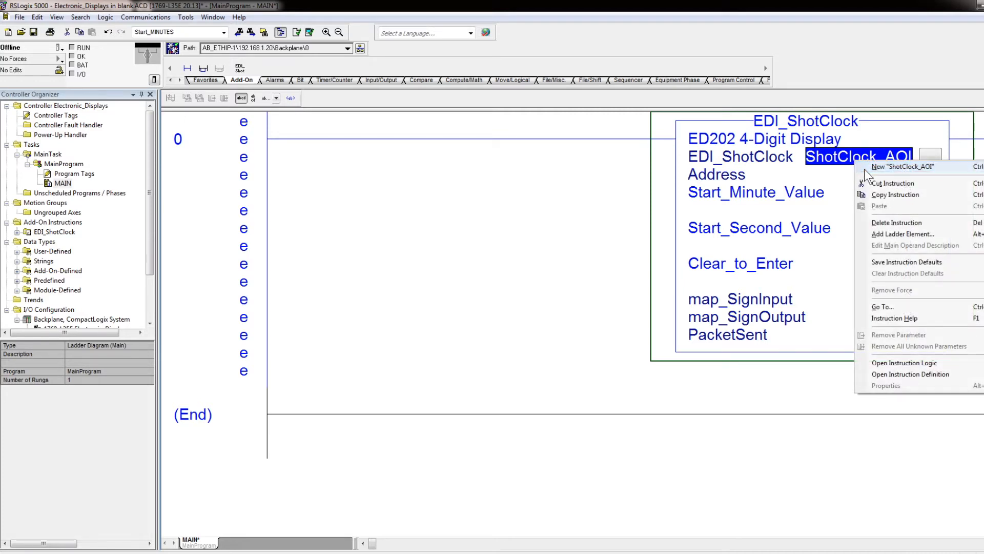
left_click(864, 167)
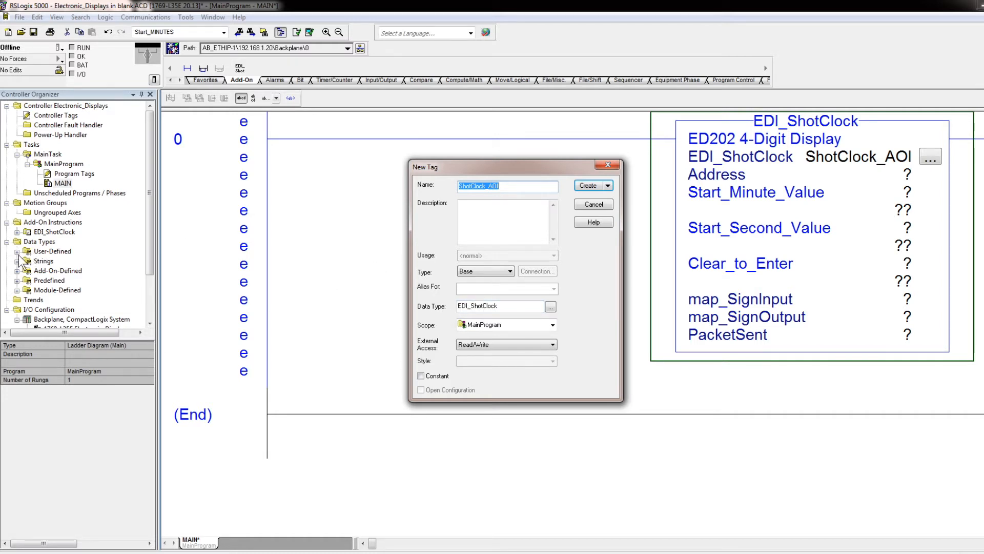
left_click(590, 186)
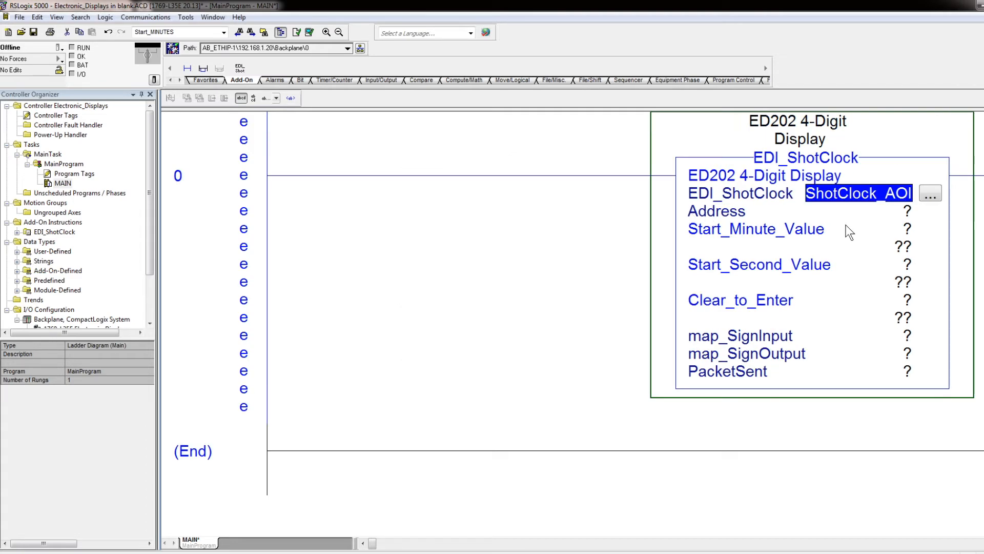
Step: Enter ShotClock_Address as the Address operand of the EDI_ShotClock instruction on rung 0
left_click(857, 214)
left_click(601, 216)
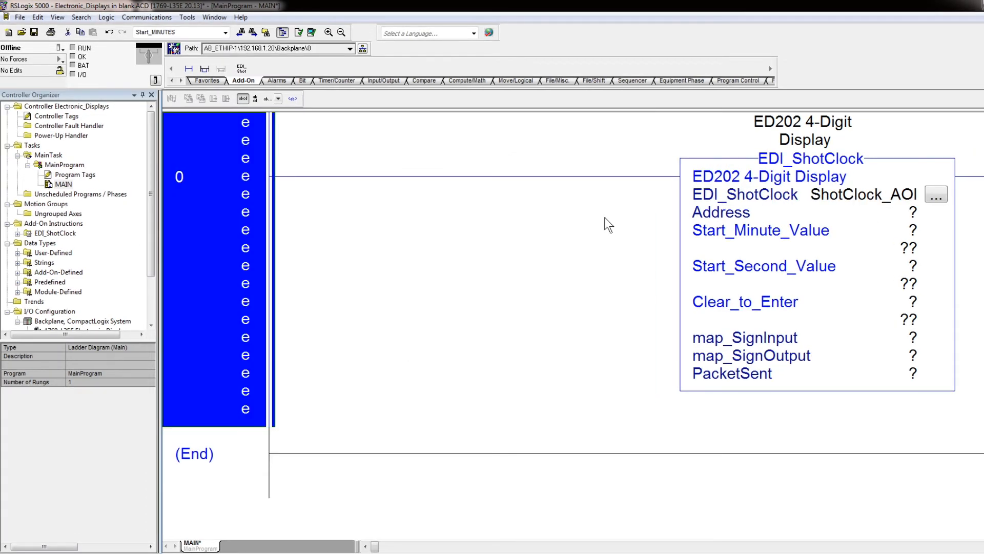
left_click(812, 215)
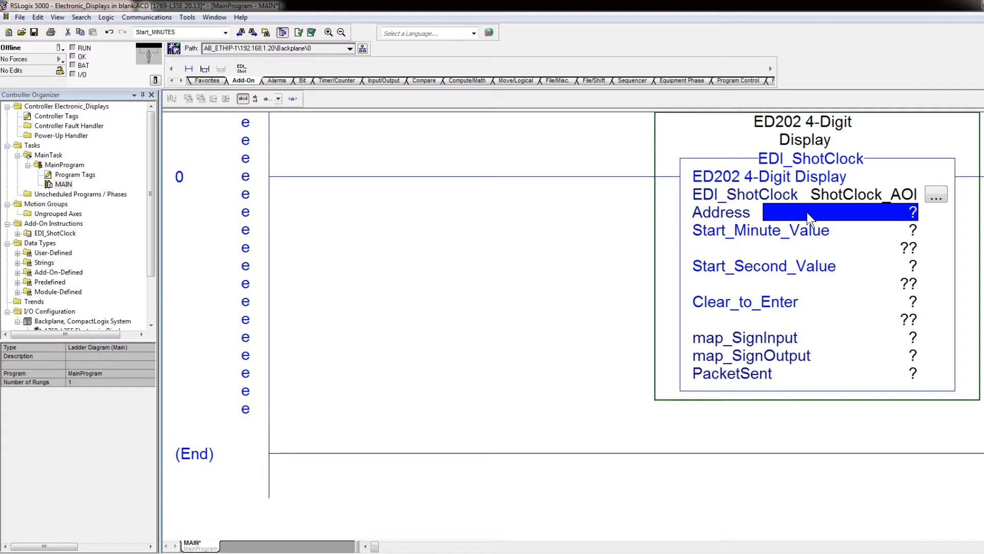
type("Adre")
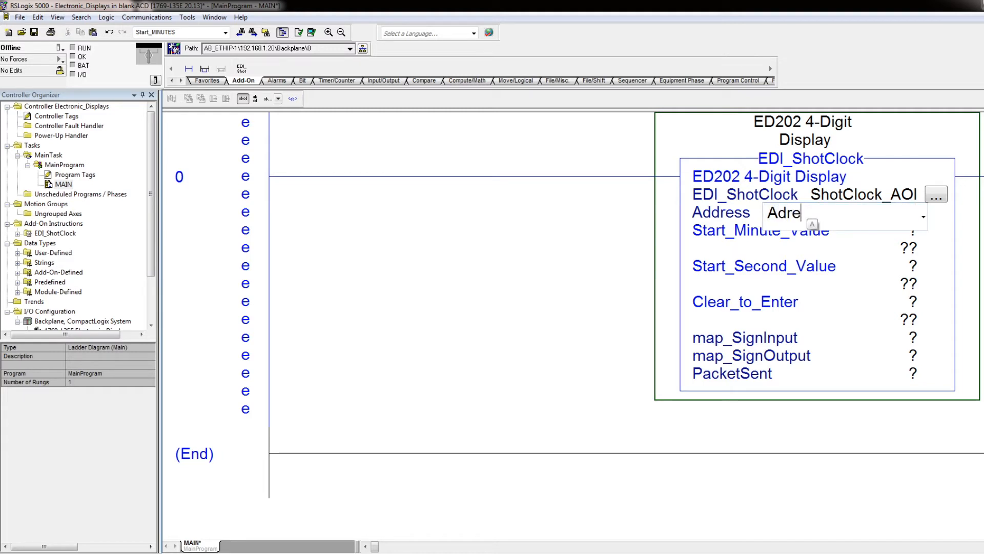
key("BackSpace")
key("BackSpace")
key("BackSpace")
key("BackSpace")
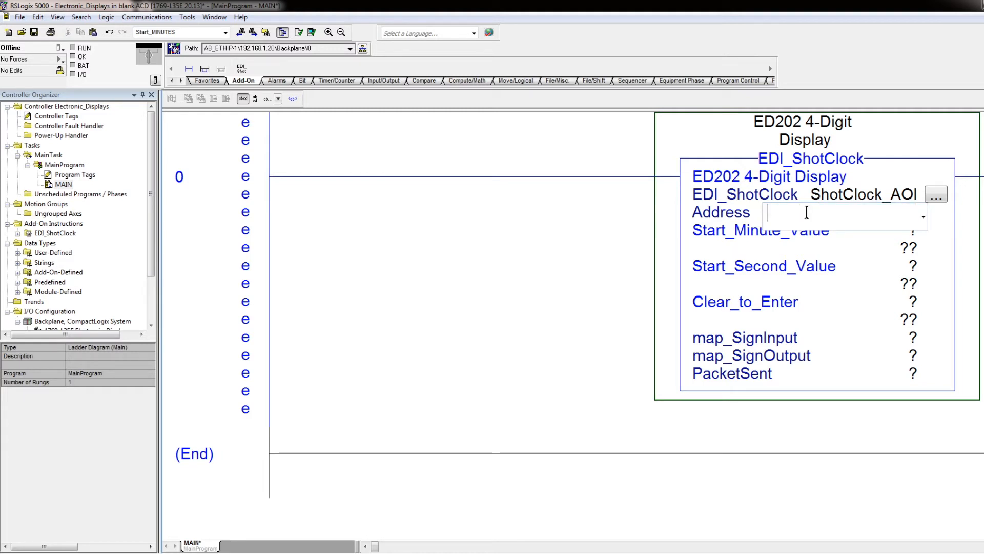
type("ShotClock_")
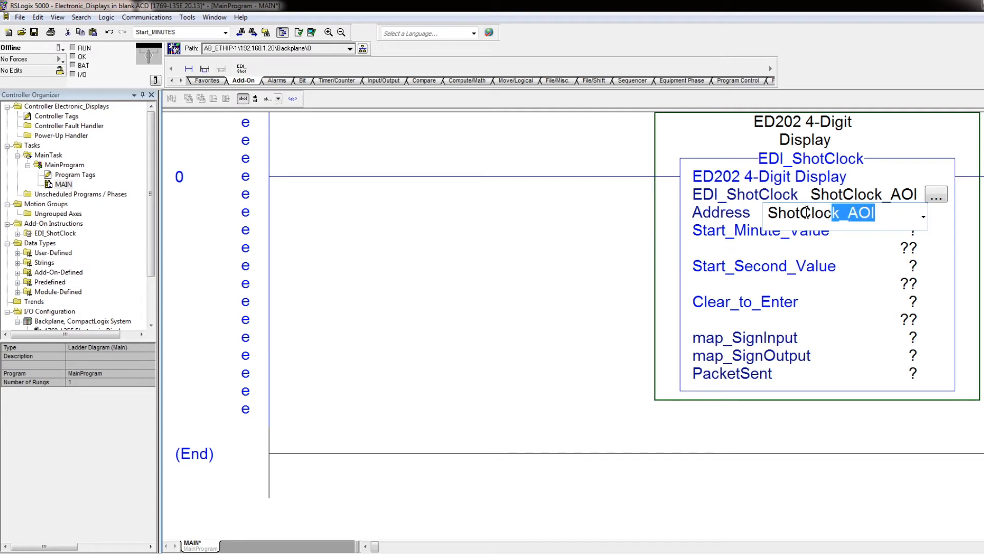
type("Address")
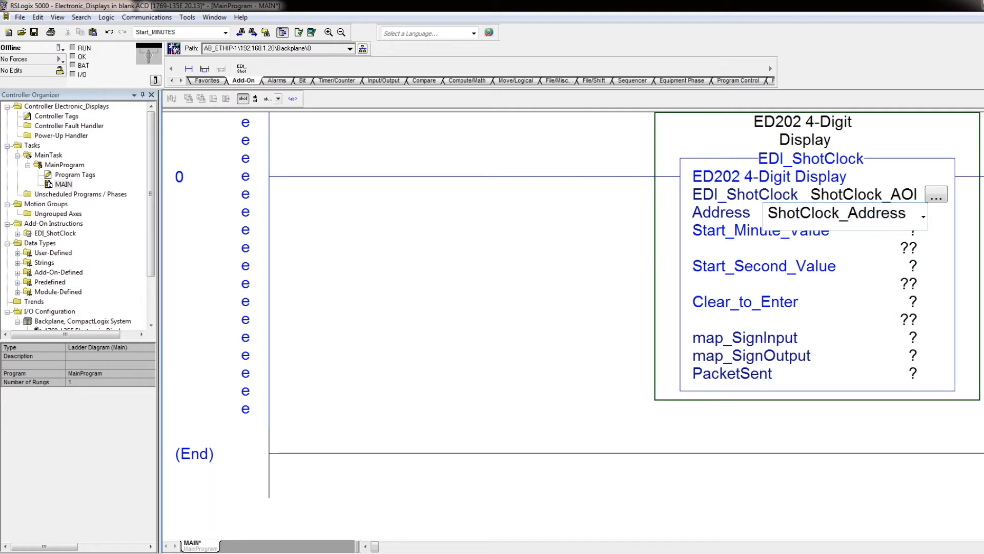
left_click(610, 255)
Step: Create the ShotClock_Address tag as a Base tag of data type STRING with MainProgram scope
left_click(815, 215)
right_click(815, 214)
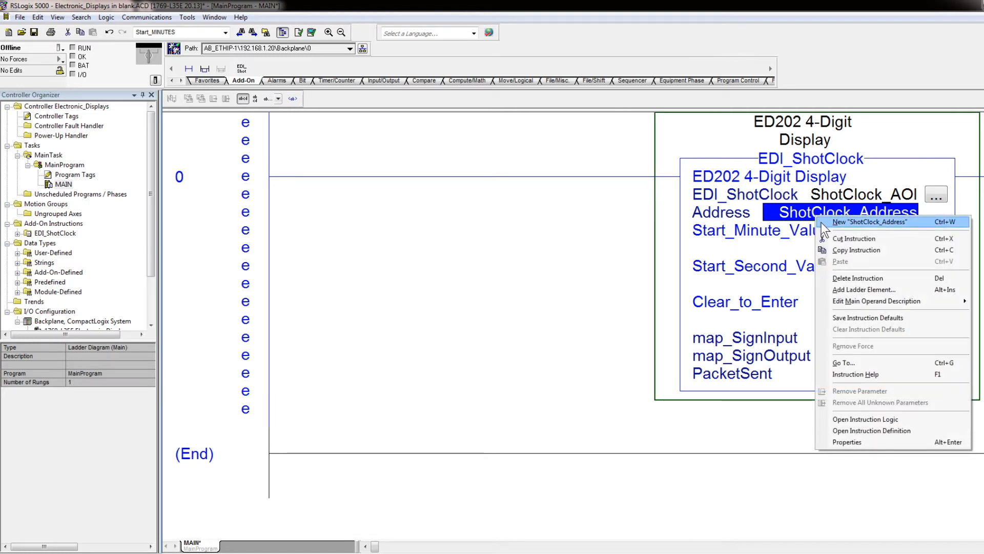
left_click(821, 223)
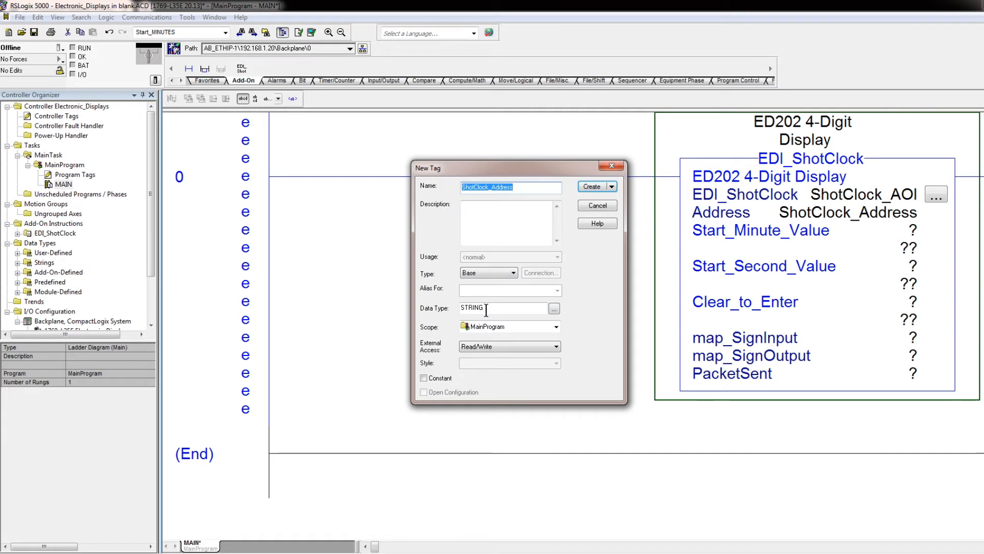
left_click(592, 186)
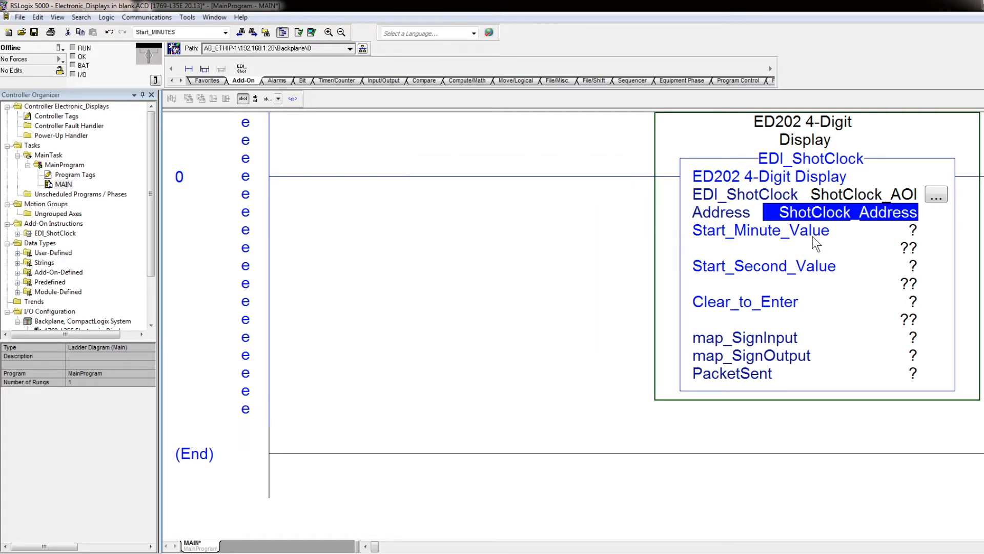
Step: Enter ShotClock_Minute as the Start_Minute_Value operand and ShotClock_Second as the Start_Second_Value operand
left_click(856, 237)
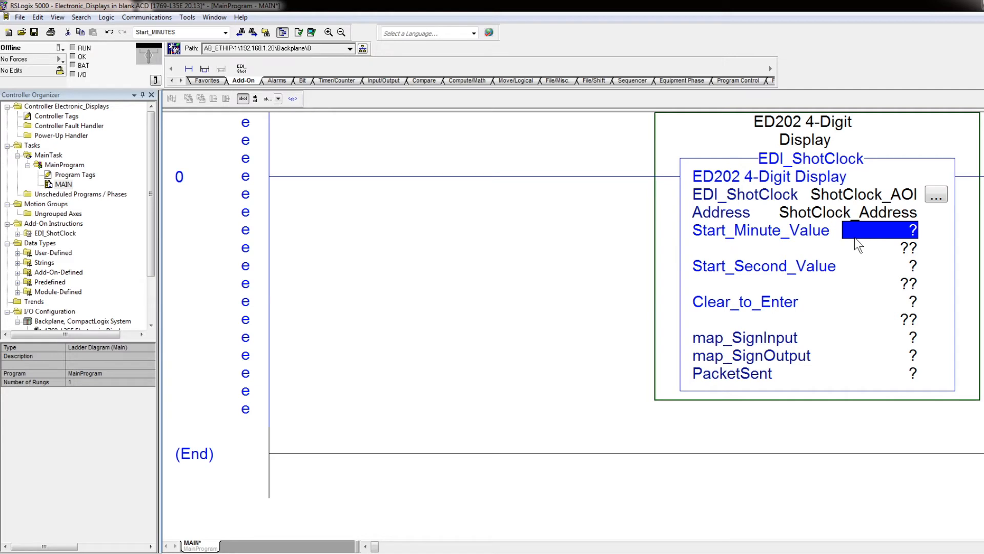
double_click(854, 237)
type("ShotClock_")
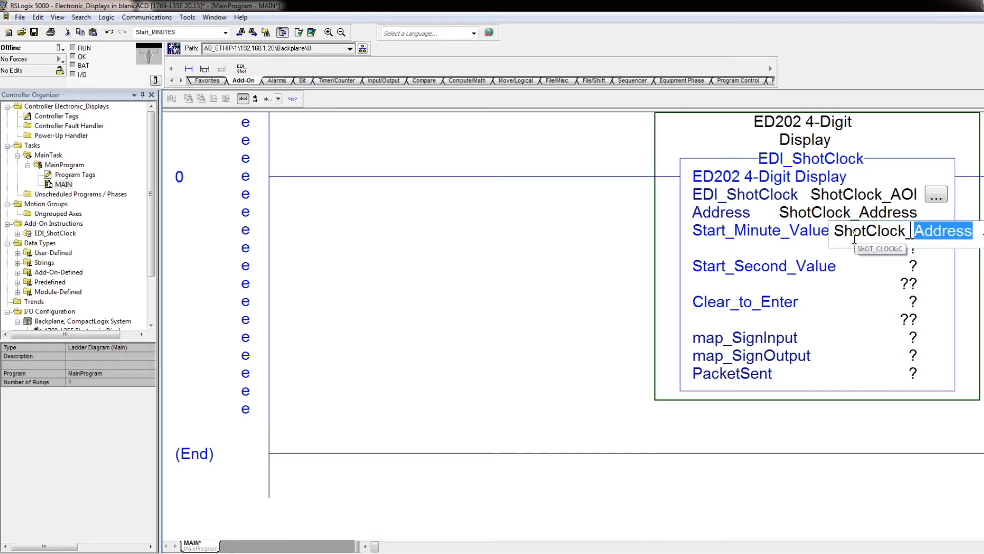
type("Minutes")
key("Return")
type("ShotClock")
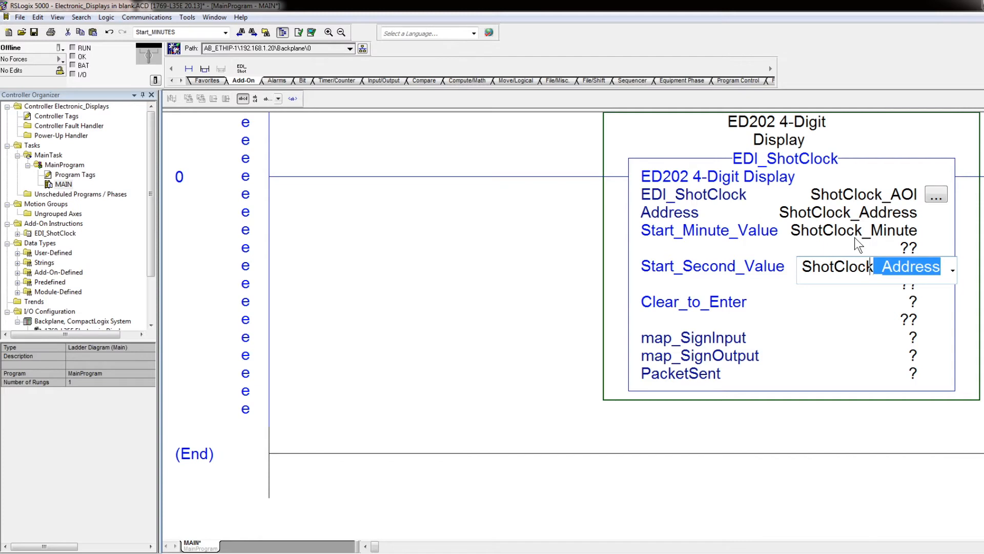
type("_Second")
key("Return")
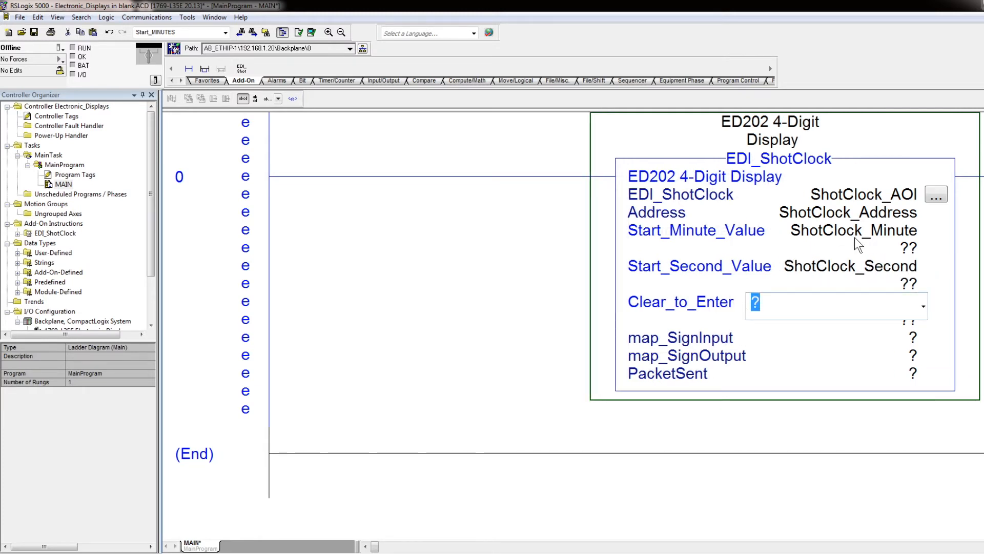
Step: Enter Clear_to_Enter as the tag for the instruction's Clear_to_Enter operand
type("Clear")
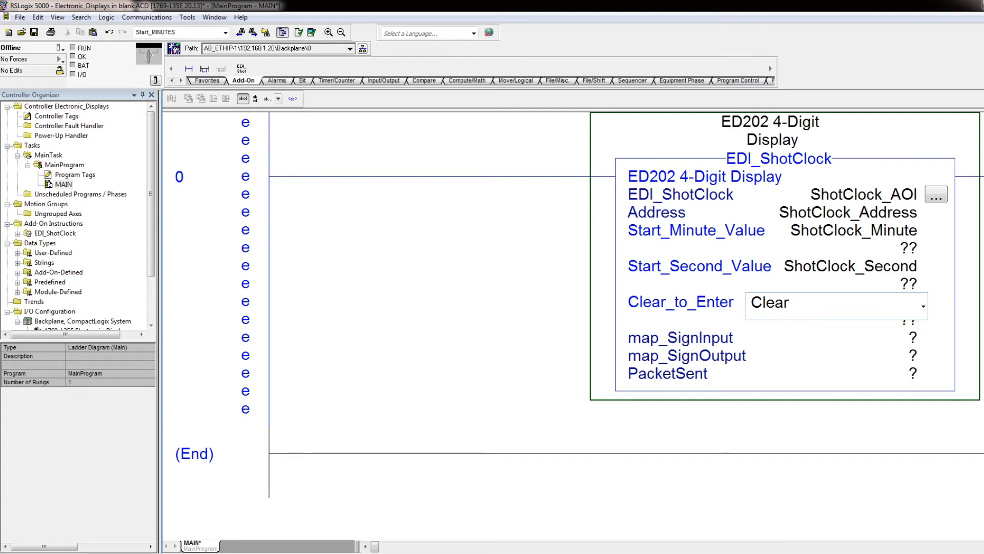
type("_to")
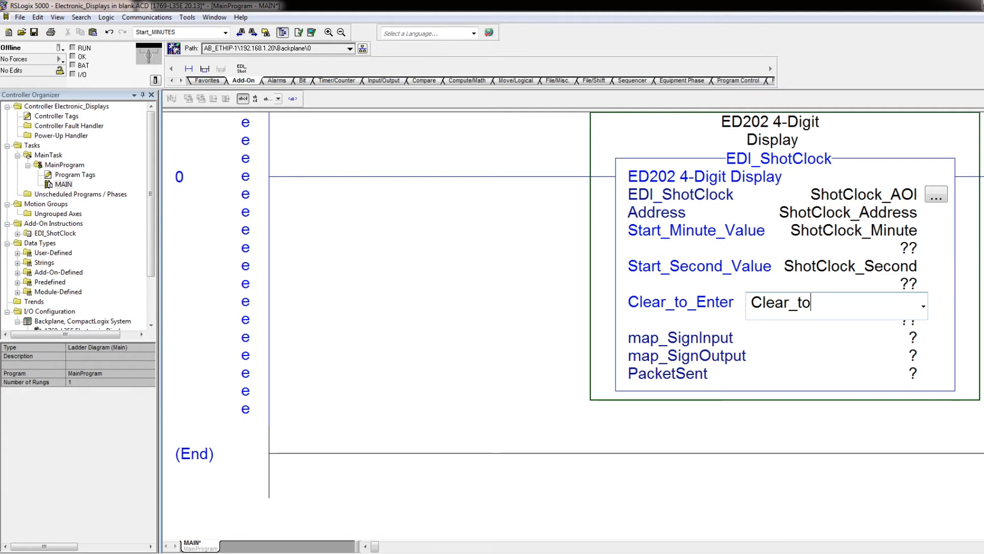
type("_en")
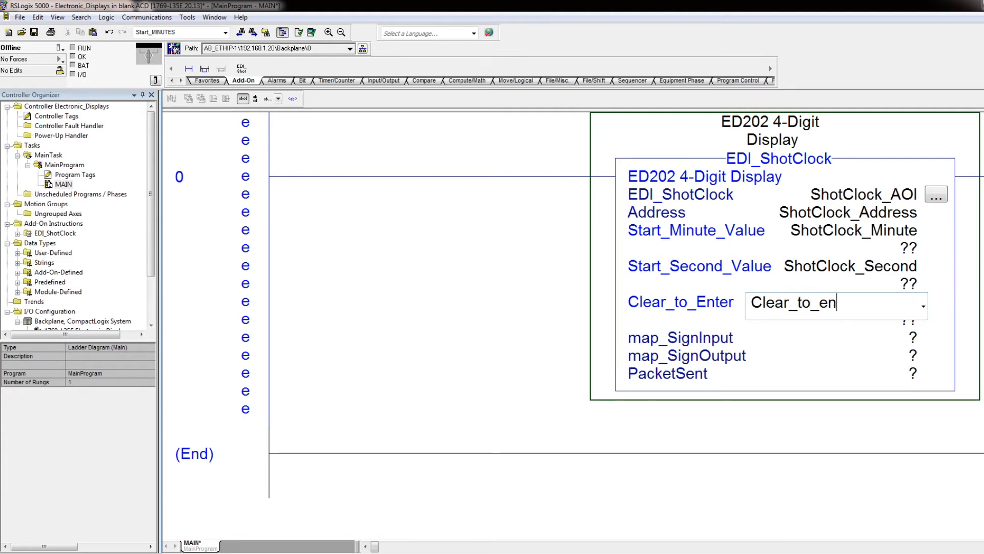
key("BackSpace")
type("Enter")
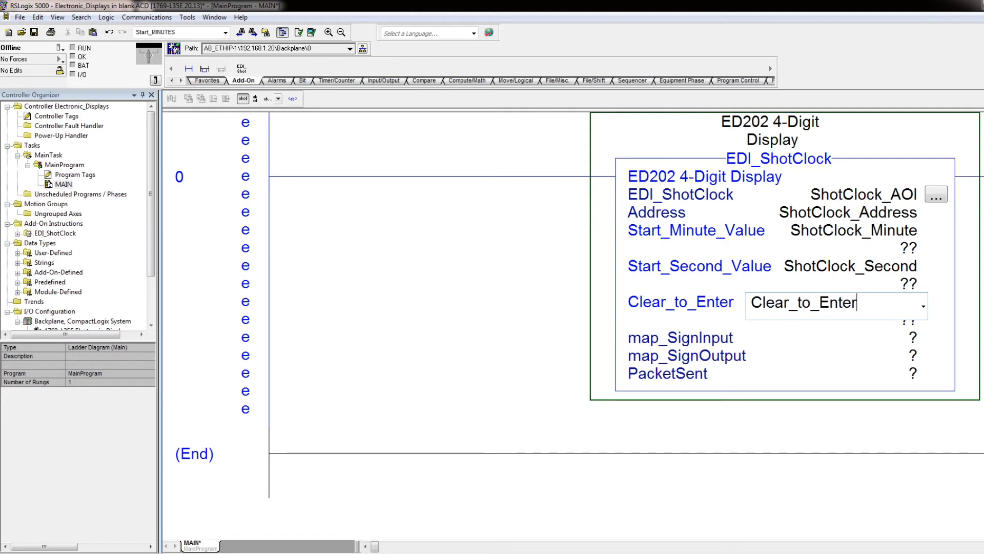
key("Return")
Step: Create the ShotClock_Minute and ShotClock_Second tags as Base tags of data type DINT with MainProgram scope
left_click(833, 234)
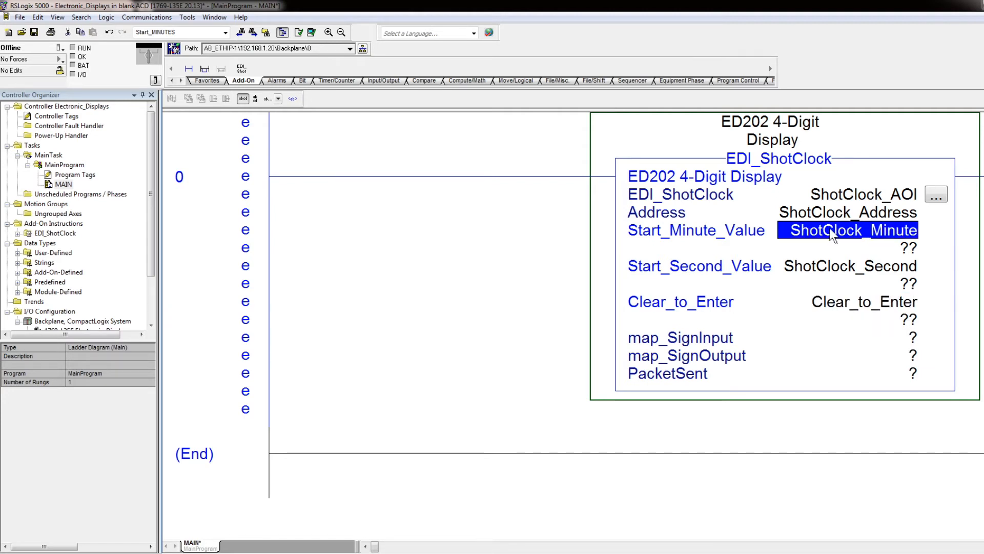
right_click(833, 233)
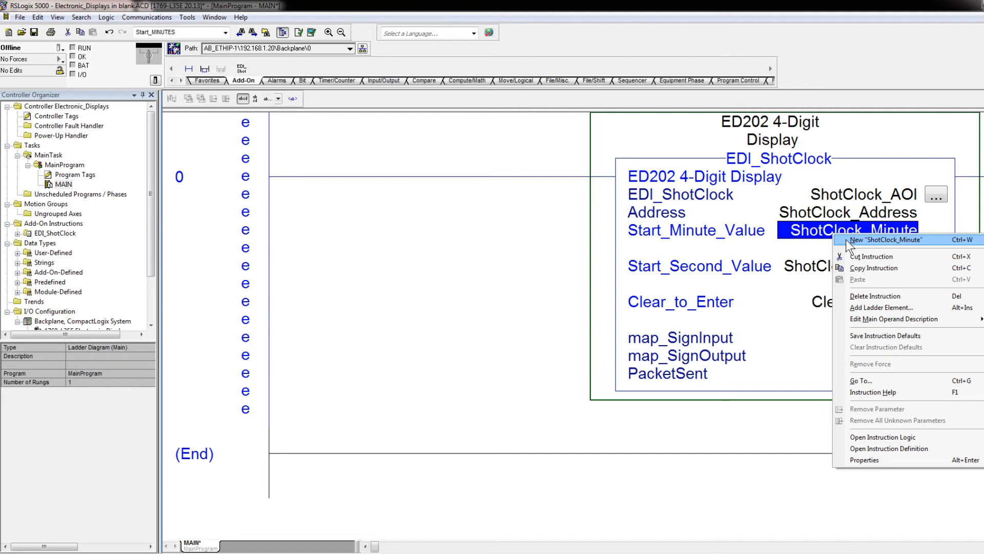
left_click(846, 238)
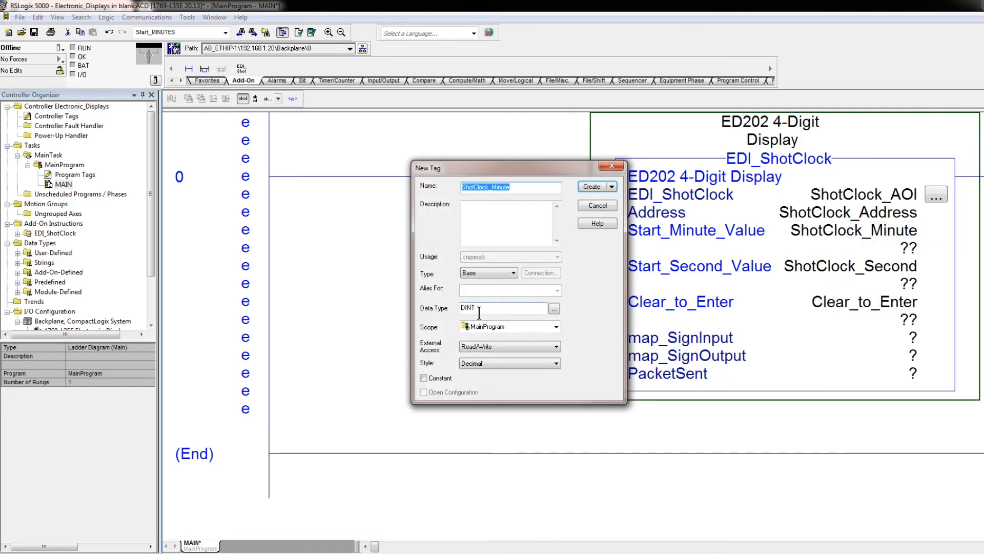
left_click(592, 188)
right_click(836, 266)
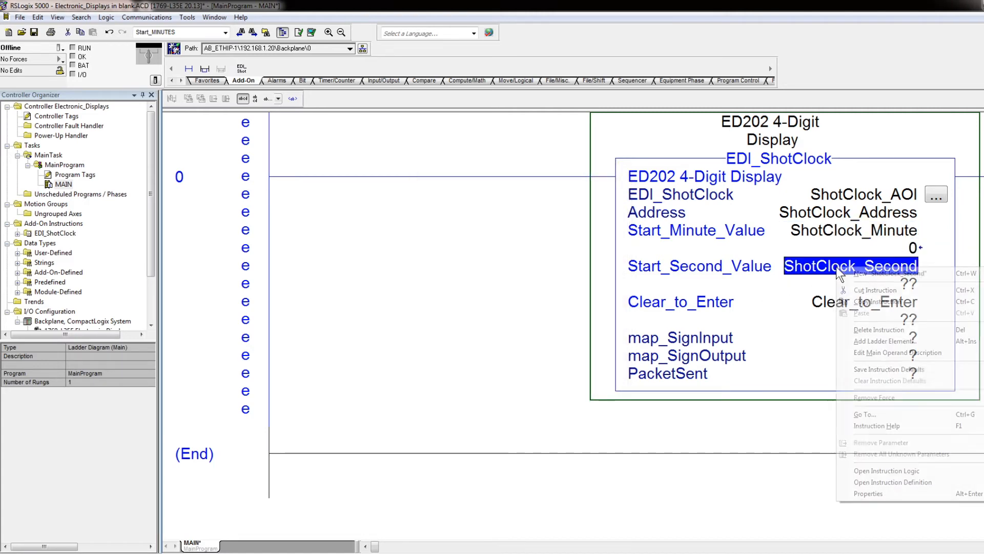
left_click(845, 272)
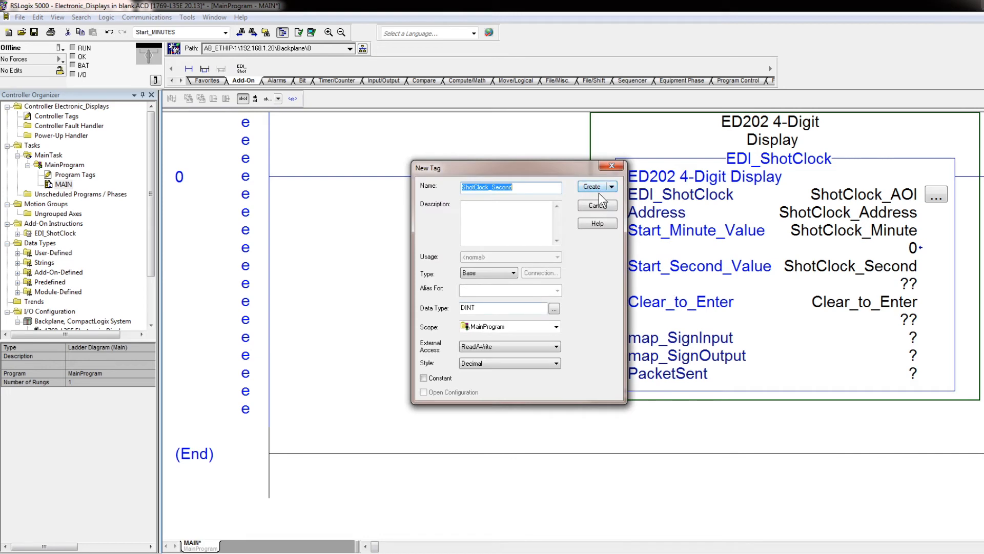
left_click(593, 187)
Step: Create the Clear_to_Enter tag as a BOOL tag from the instruction's operand
left_click(837, 302)
right_click(838, 302)
left_click(851, 308)
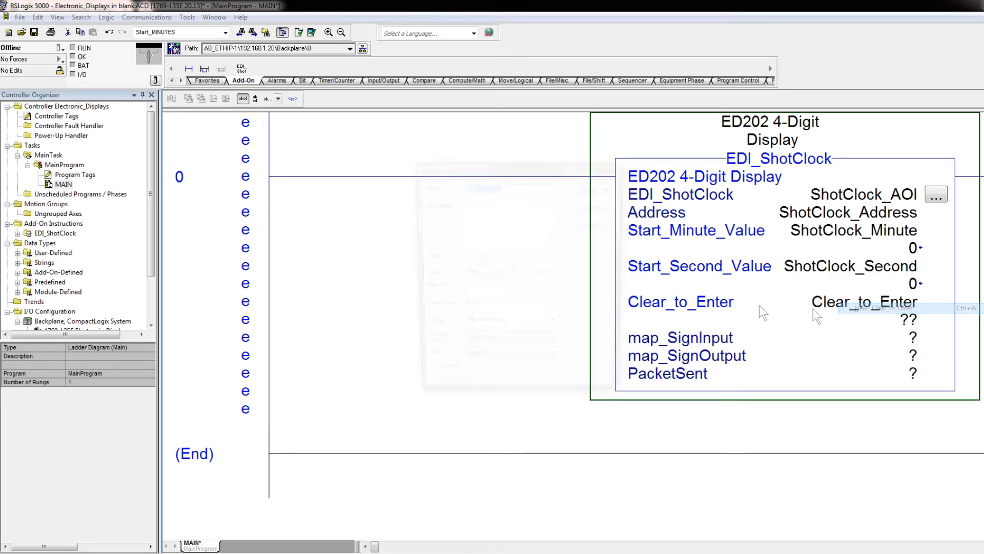
left_click(593, 187)
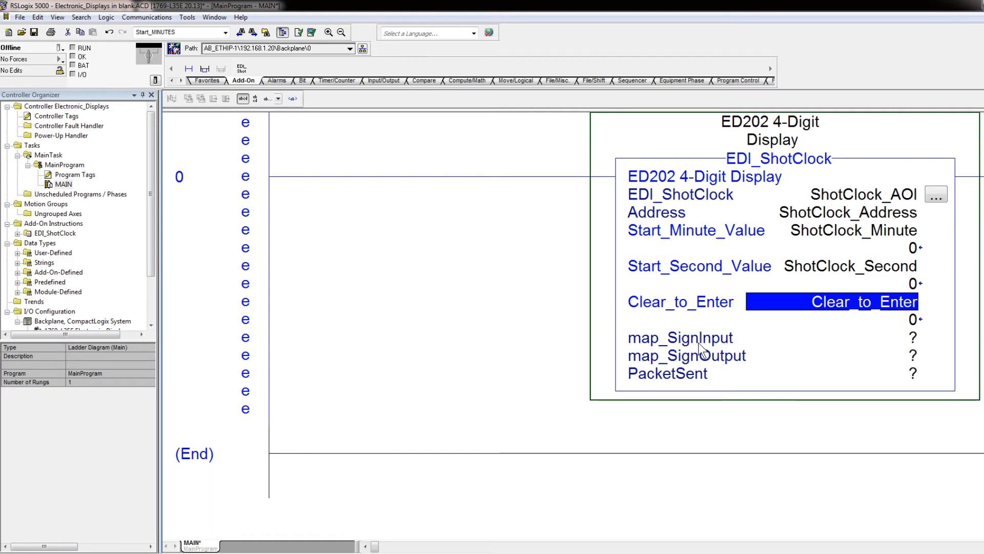
Step: Check the shot clock Ethernet module's defined tags and assign SHOT_CLOCK:I.Data to the map_SignInput operand
left_click(779, 341)
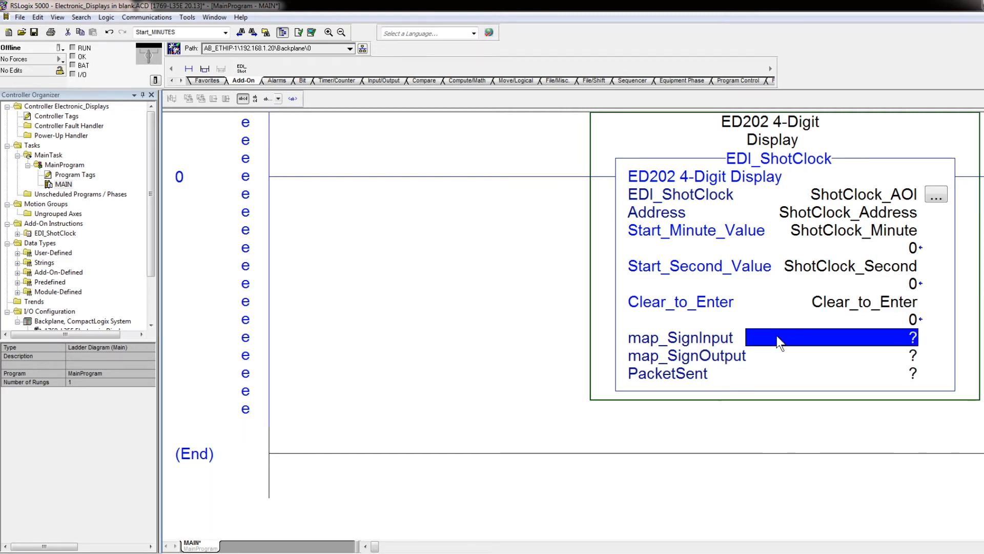
left_click_drag(153, 257, 154, 295)
left_click(91, 321)
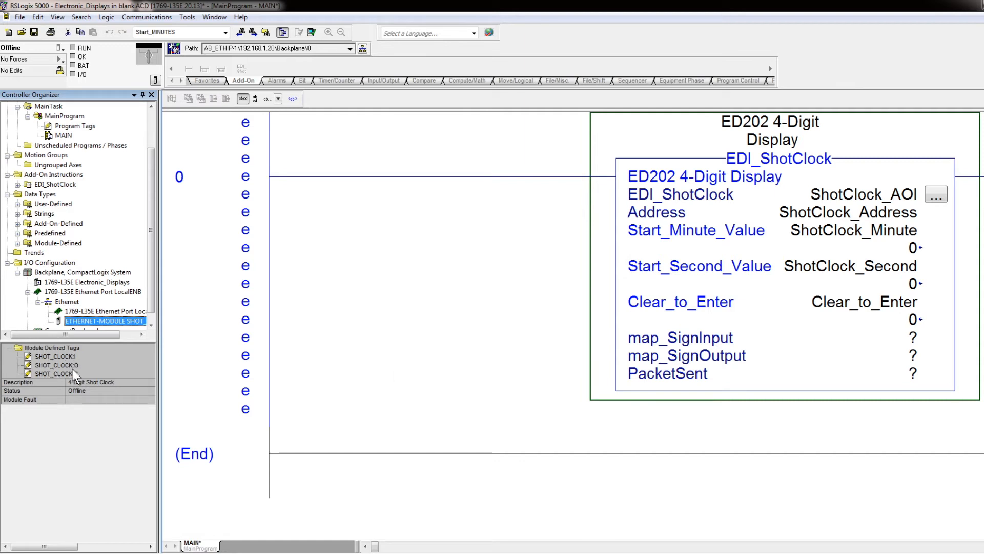
left_click(759, 340)
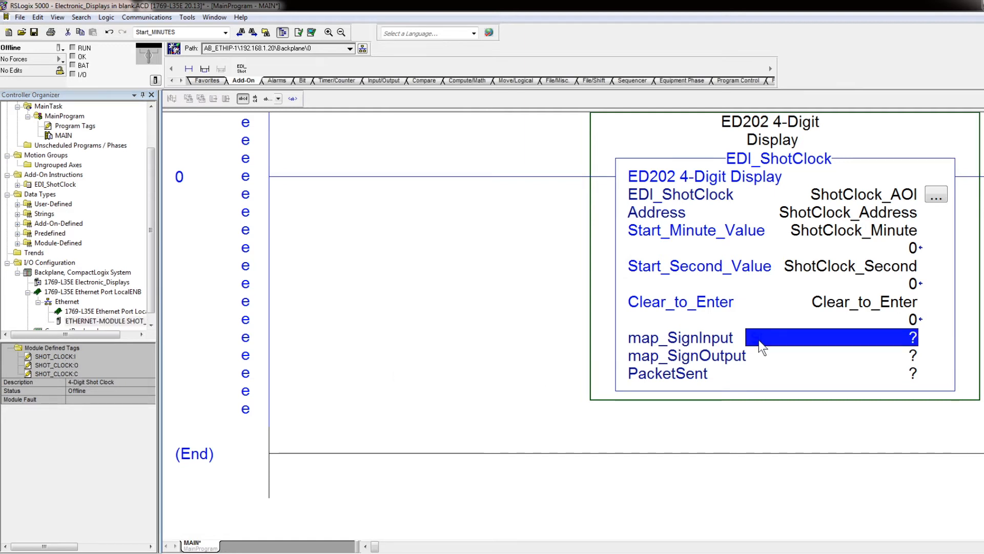
type("Shot_CLOCK:C")
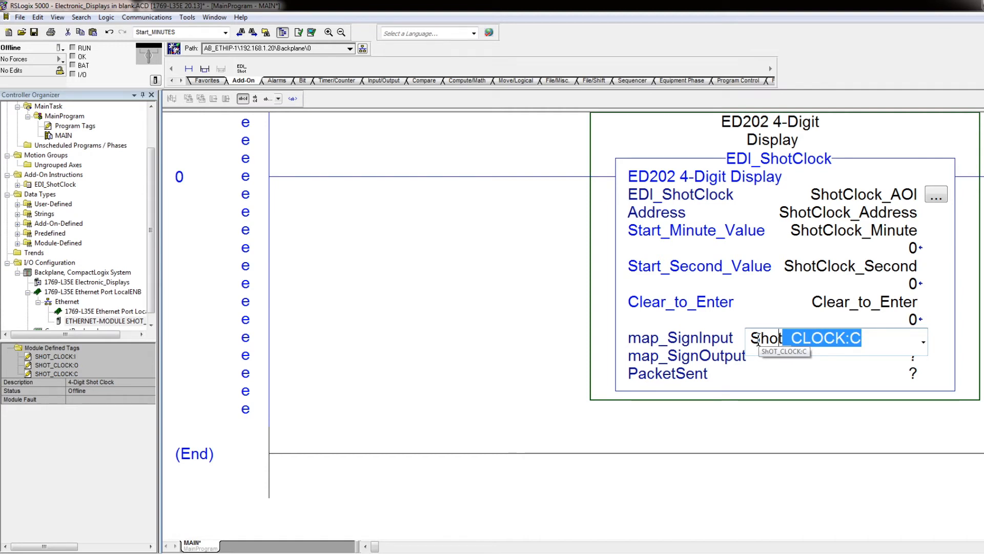
left_click(923, 341)
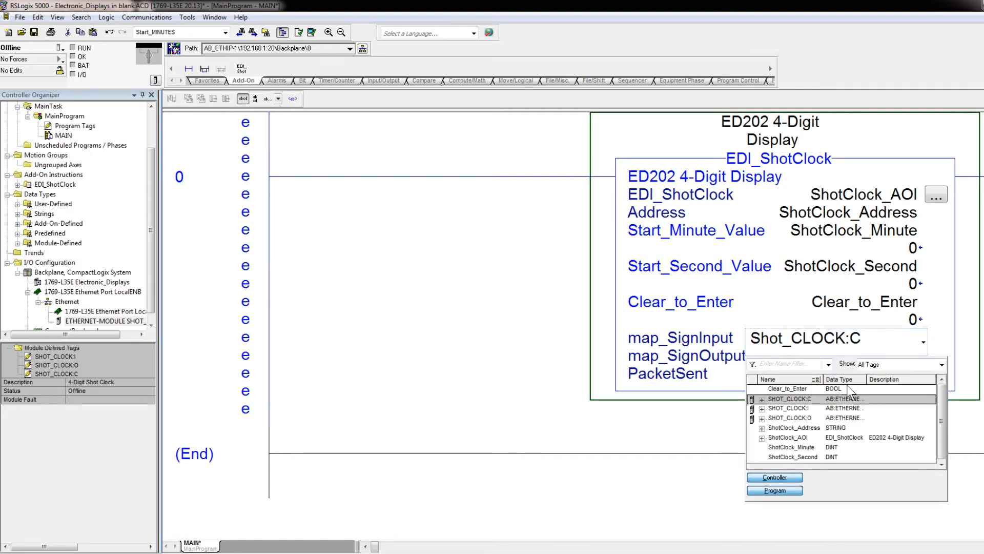
left_click(800, 408)
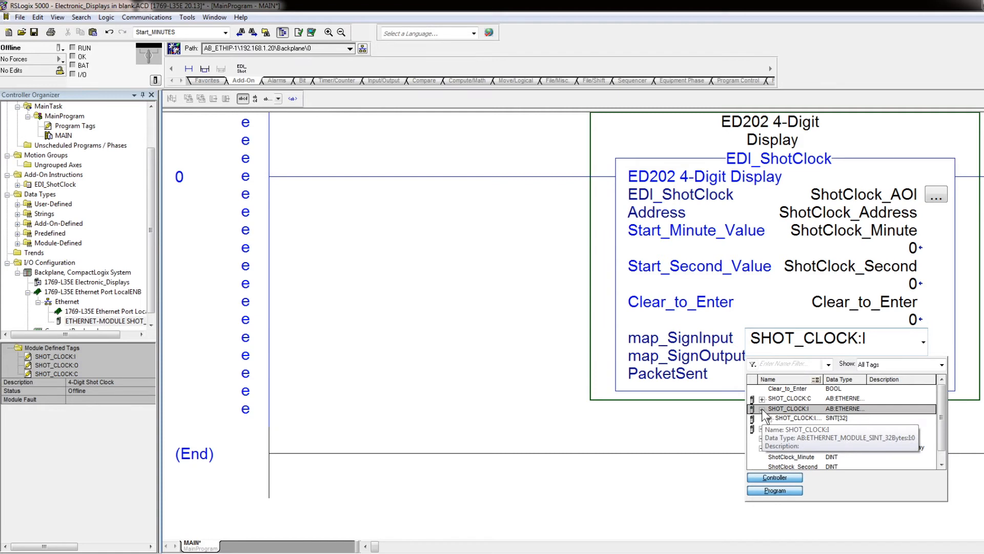
left_click(762, 409)
left_click(789, 419)
left_click_drag(826, 381, 846, 380)
double_click(829, 417)
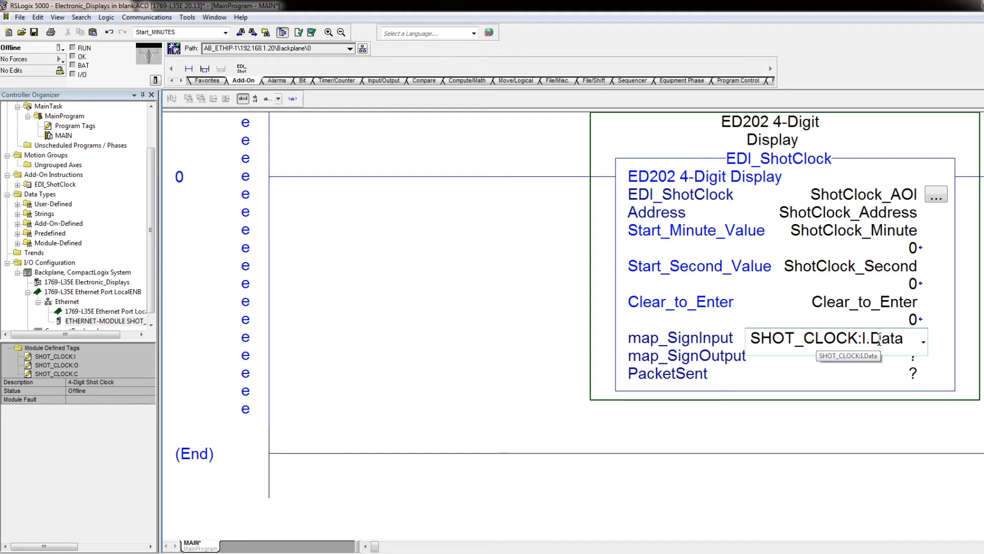
Step: Assign the module's output data tag SHOT_CLOCK:O.Data to the map_SignOutput operand
left_click(788, 359)
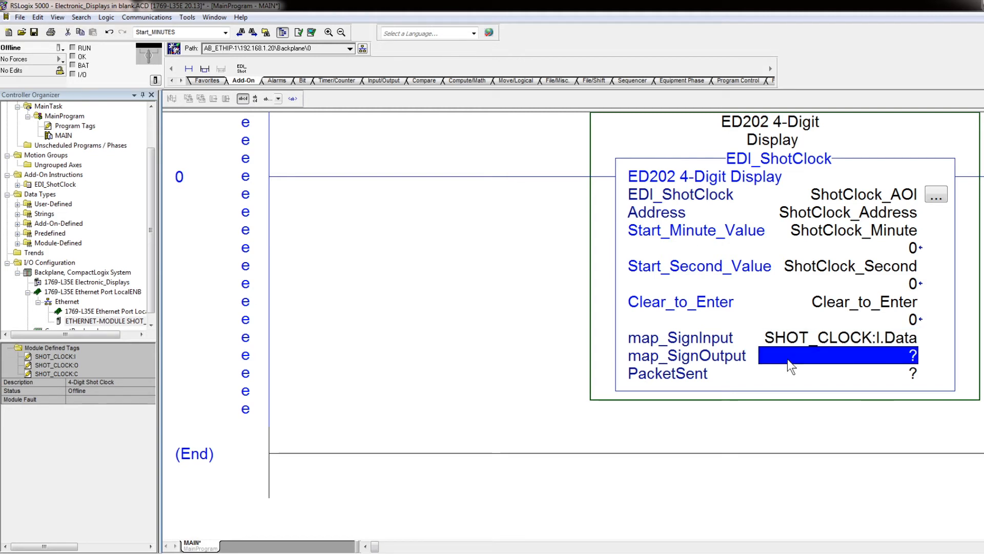
type("Shot_CLOCK:C")
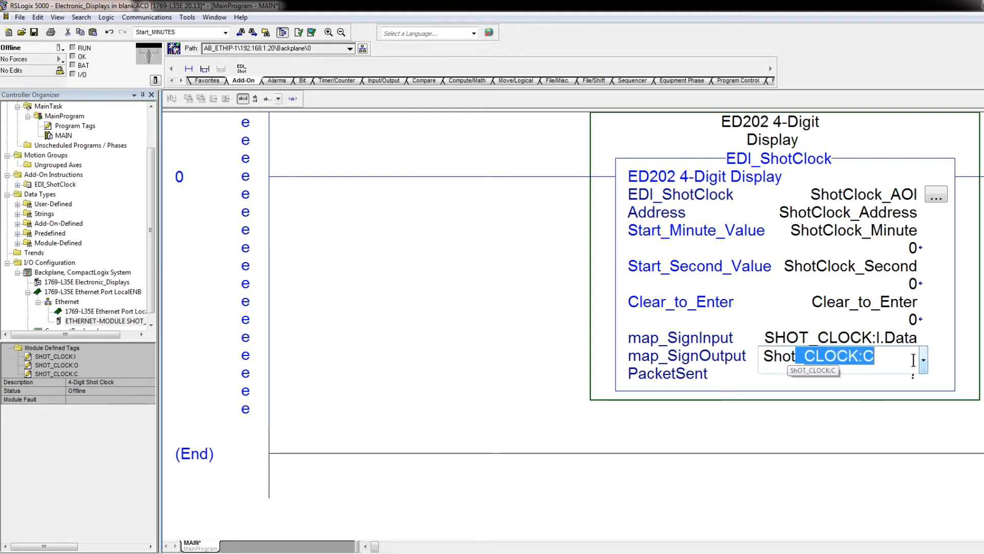
left_click(924, 360)
left_click(785, 437)
left_click(775, 437)
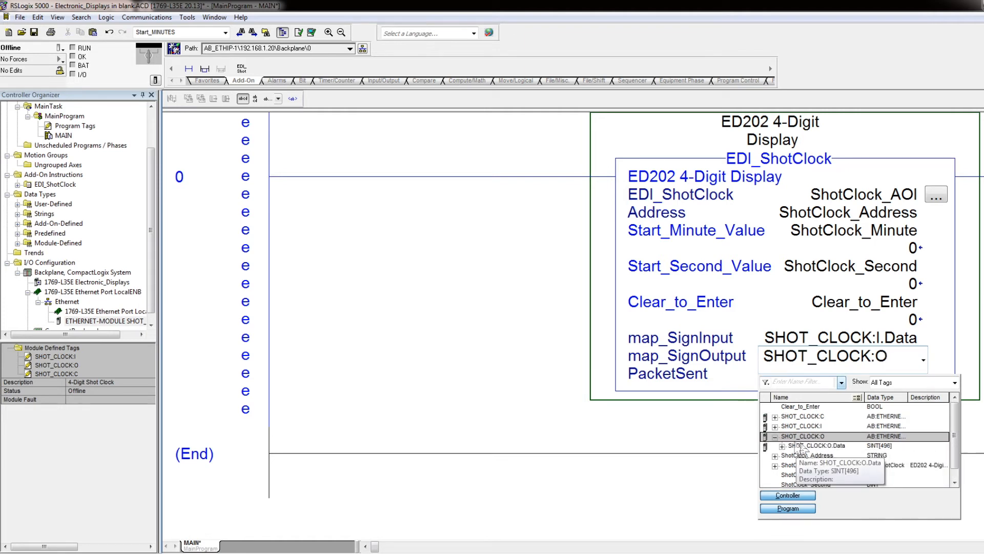
double_click(800, 446)
left_click(761, 412)
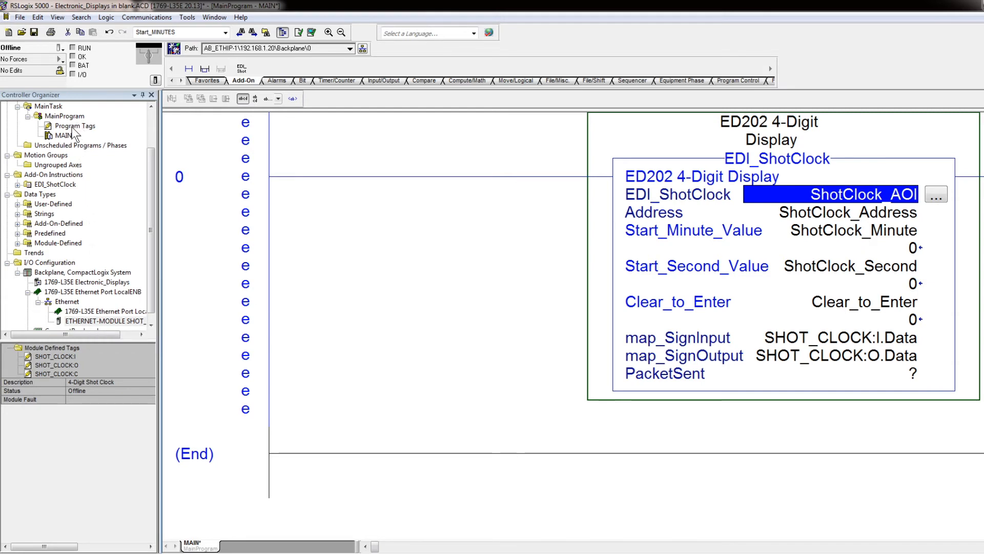
Step: Assign PacketSent to the instruction's PacketSent operand and create it as a Base tag of type STRING with MainProgram scope
left_click(857, 379)
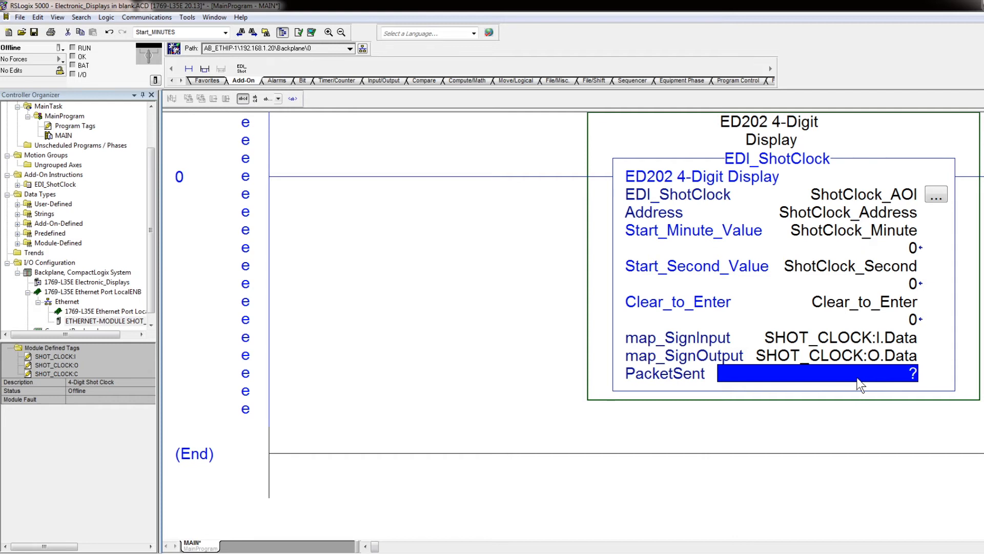
type("Pack")
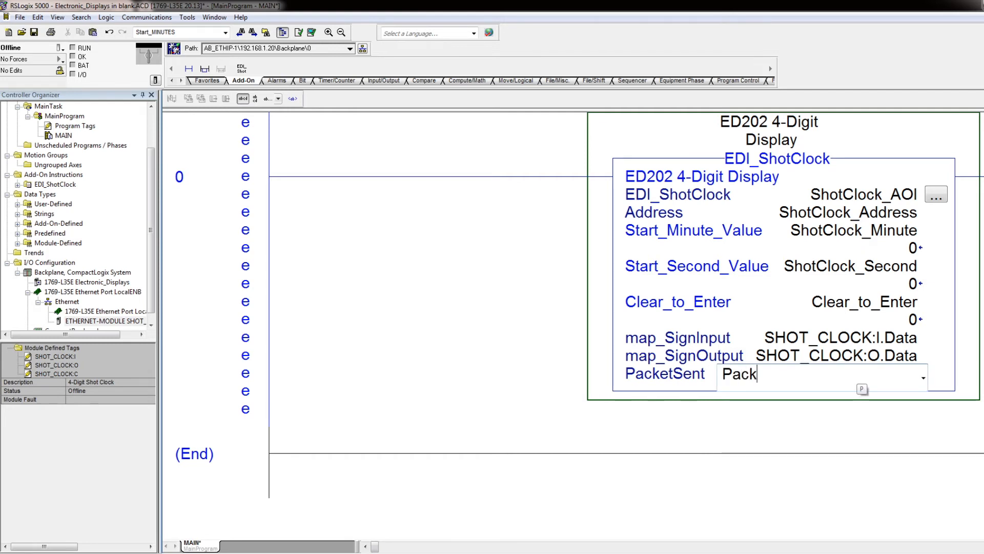
type("etSent")
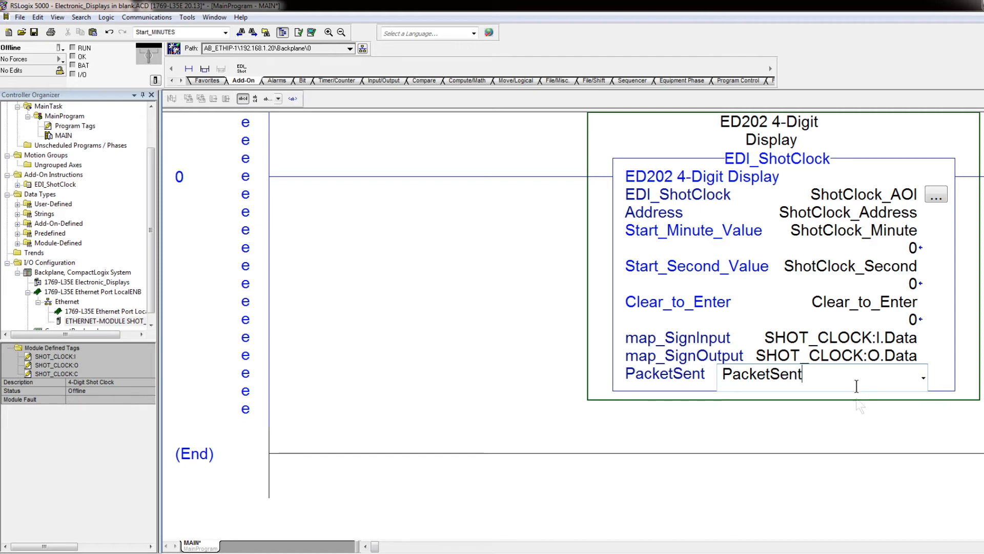
key("Return")
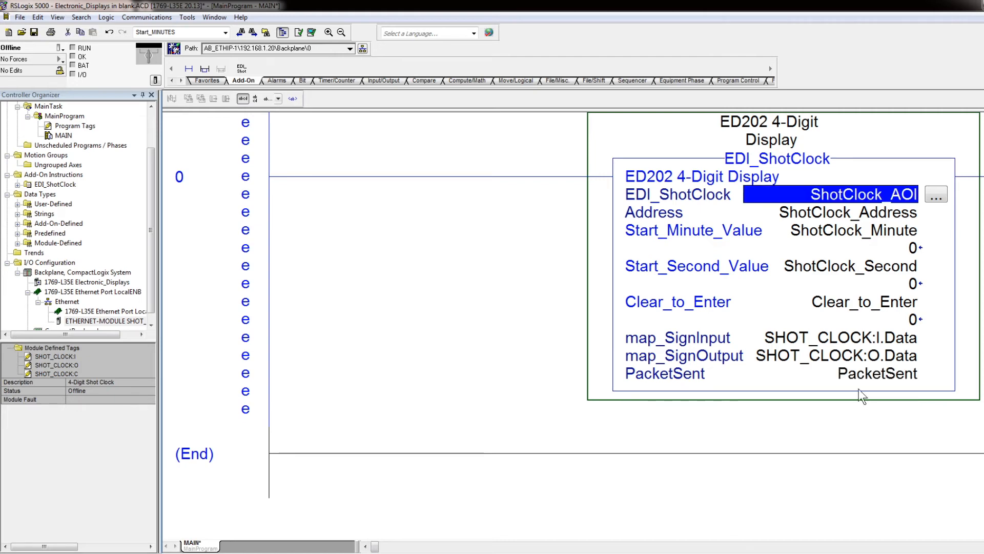
left_click(866, 378)
right_click(866, 377)
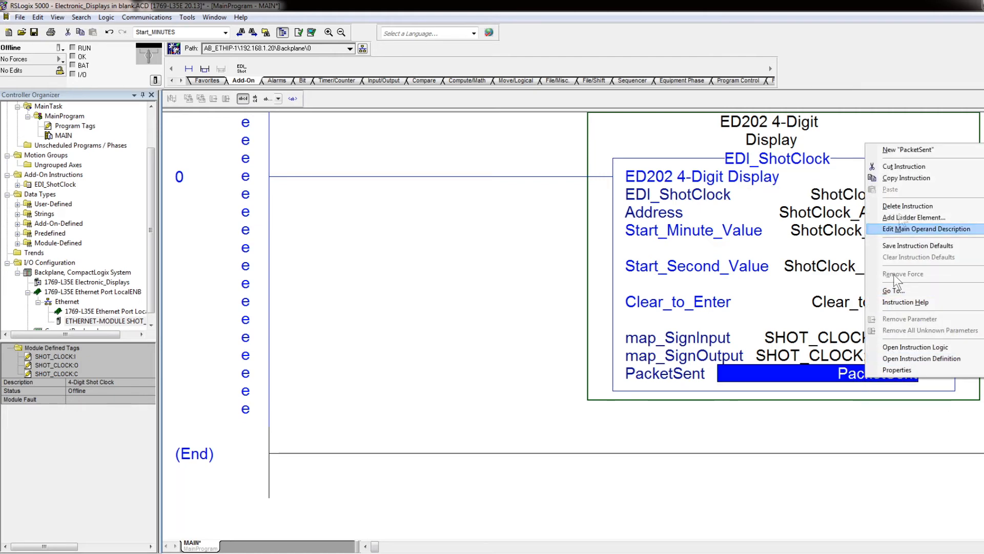
left_click(907, 148)
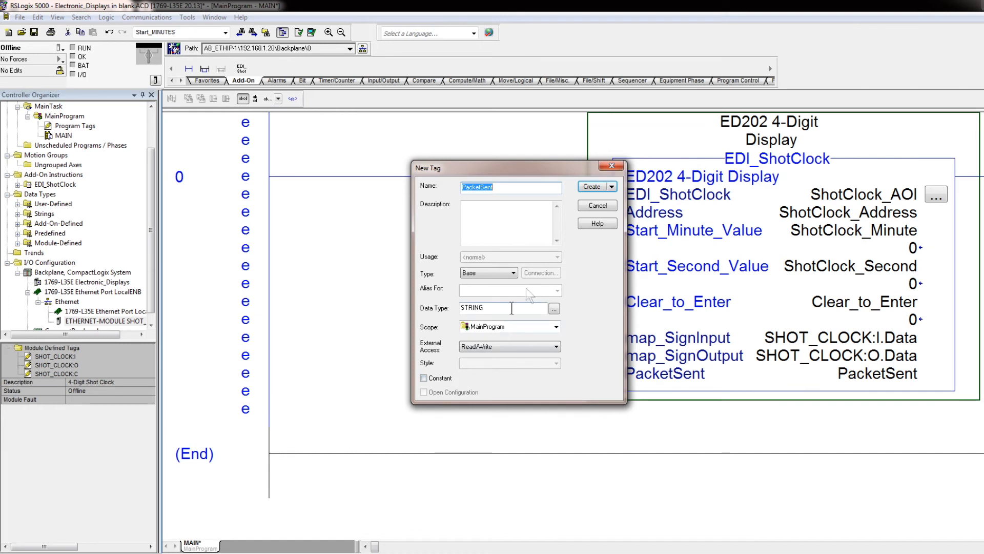
left_click(585, 184)
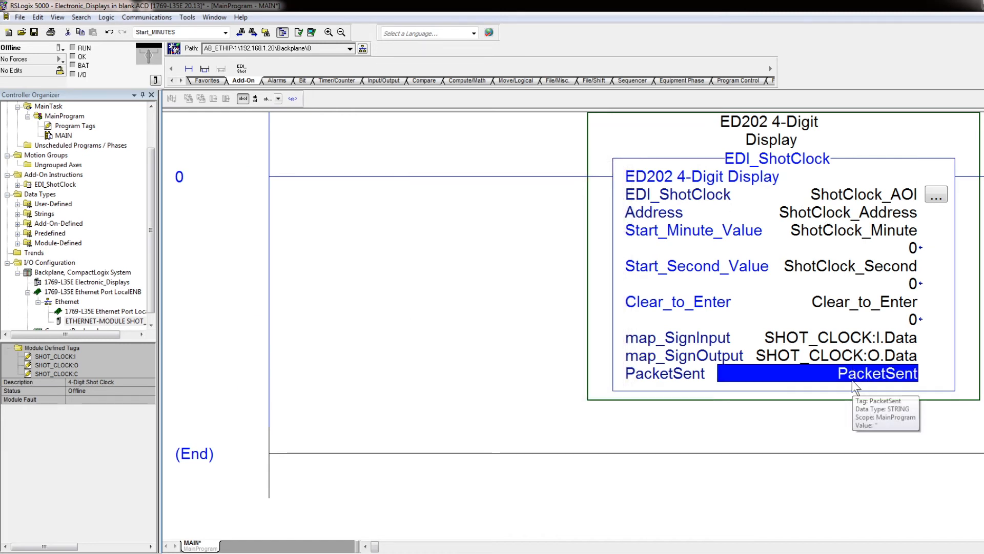
left_click(220, 195)
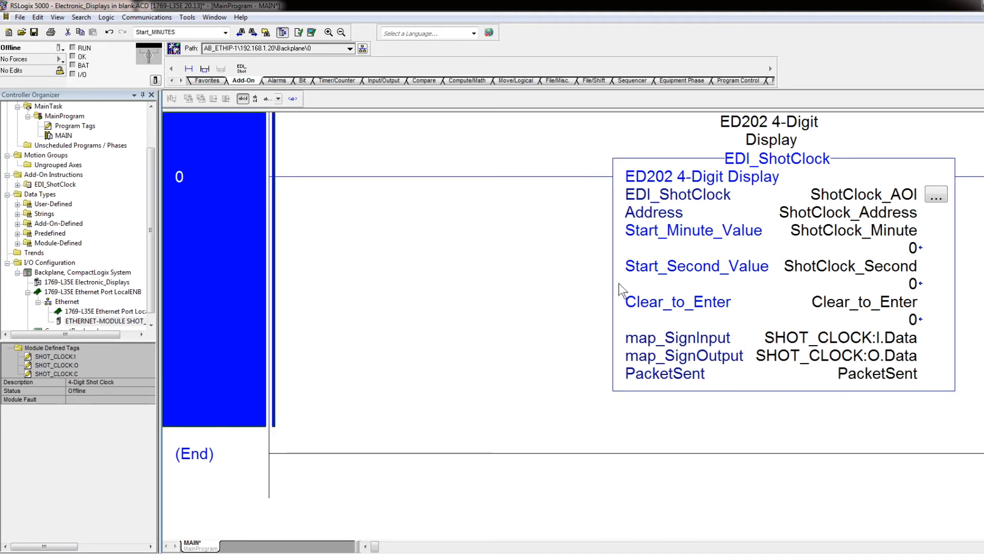
Step: Set the instruction's Start_Minute_Value to 9 and its Start_Second_Value to 59
left_click(834, 214)
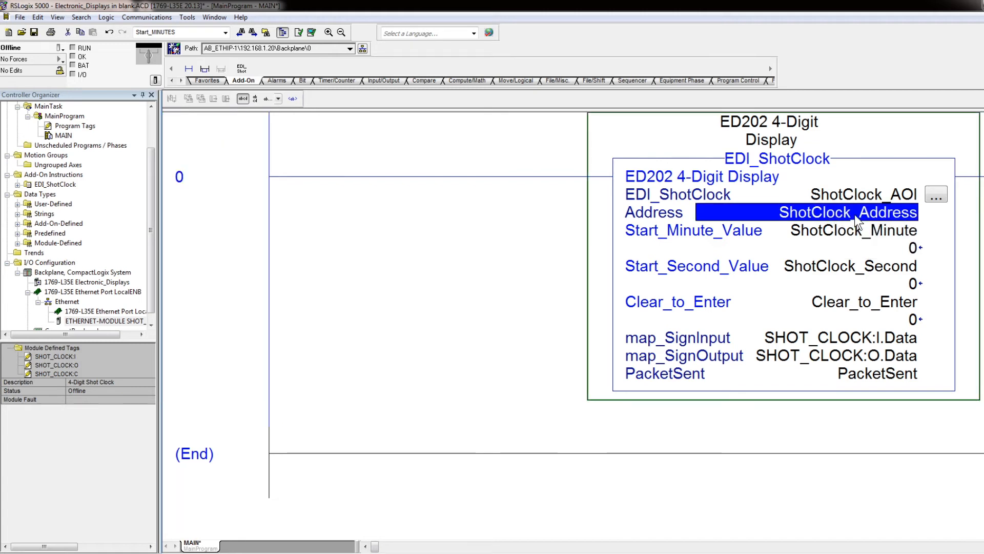
left_click(878, 247)
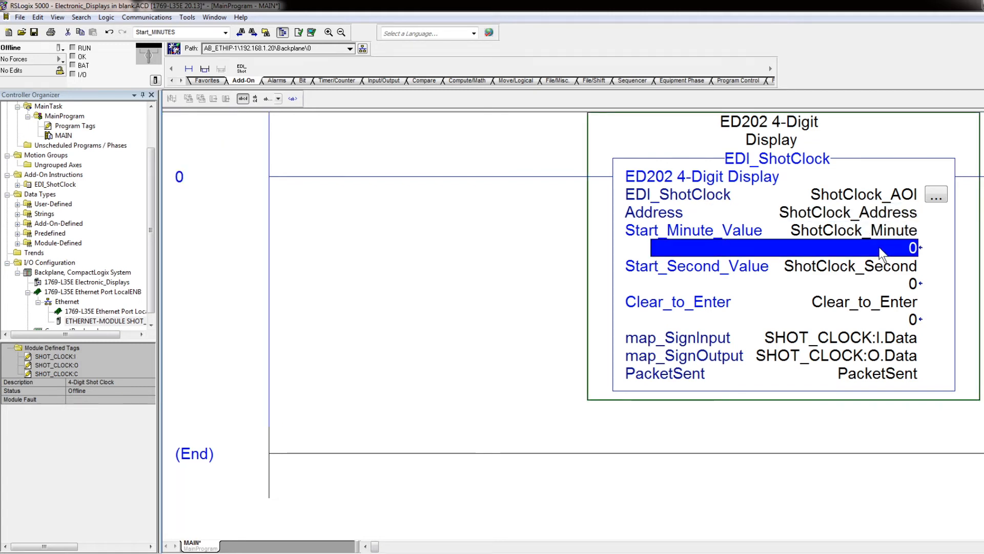
type("9")
key("Return")
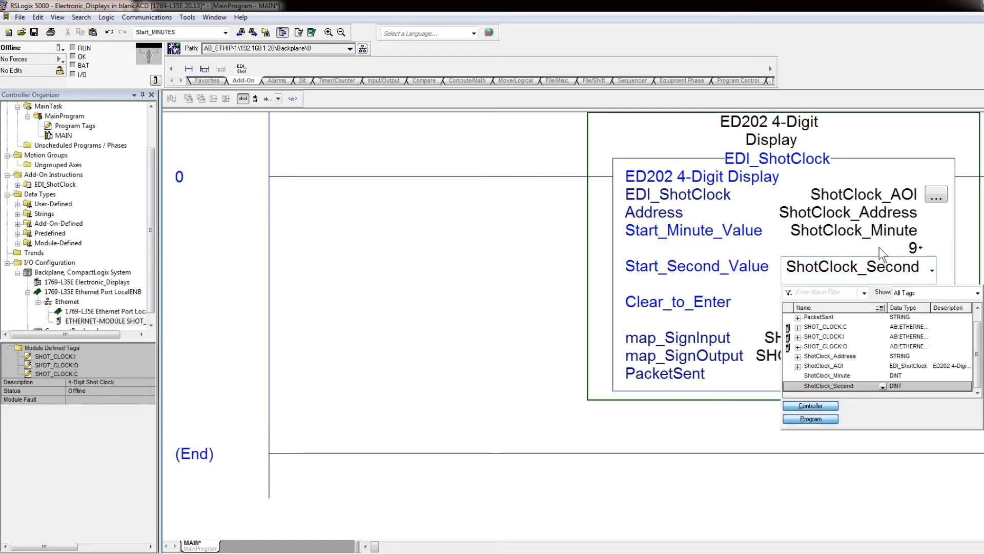
left_click(878, 247)
left_click(893, 287)
type("59")
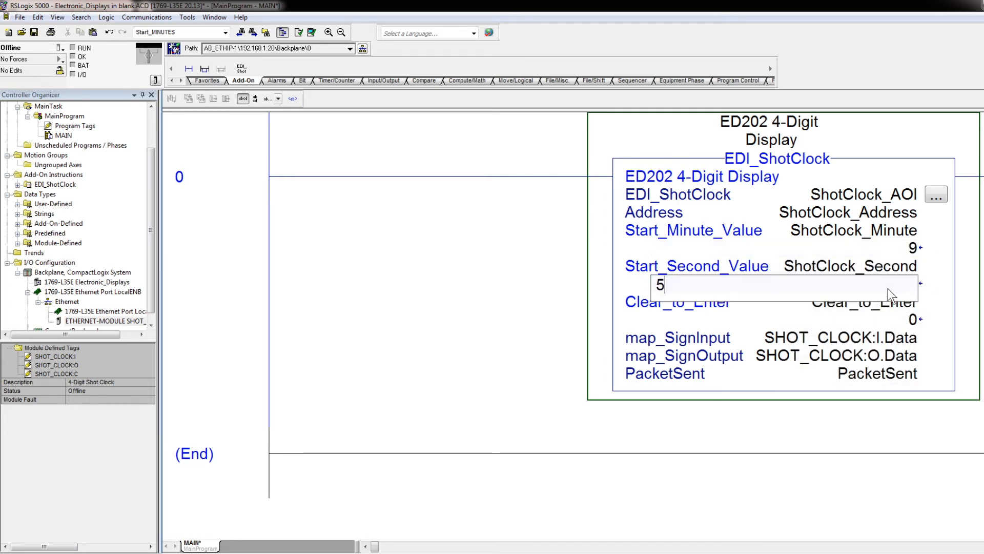
left_click(948, 242)
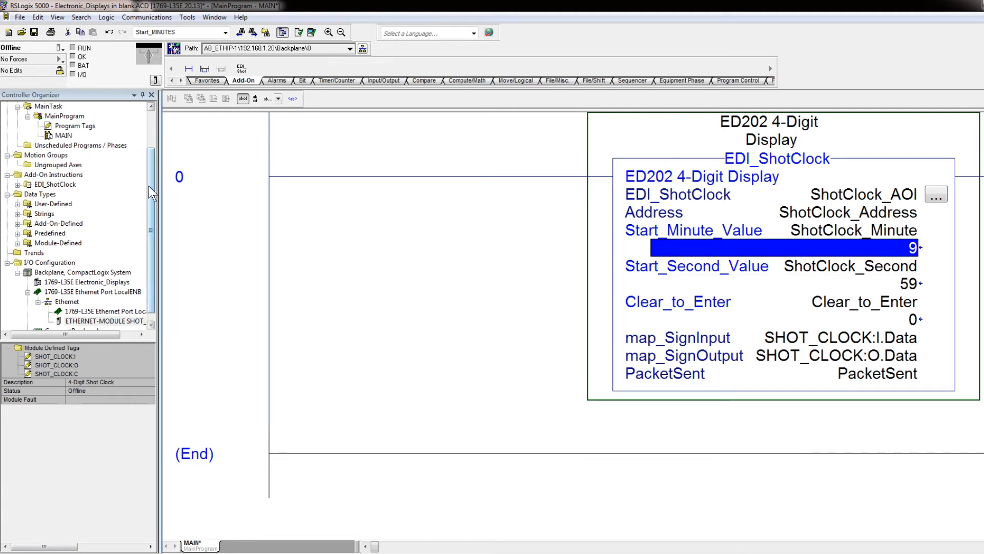
Step: Set the ShotClock_Address string to 01 in the MainProgram's program tags
left_click_drag(148, 186, 149, 136)
double_click(78, 119)
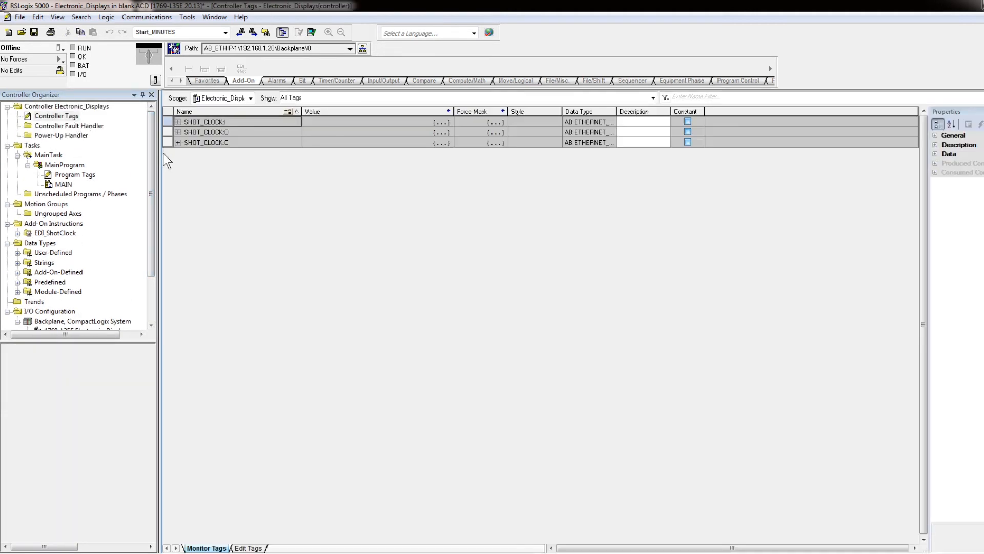
double_click(67, 175)
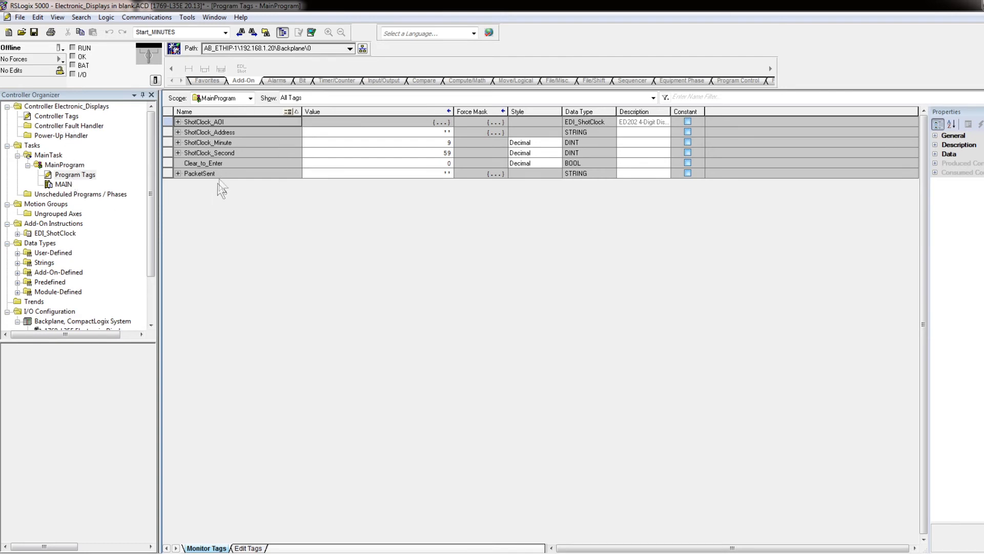
left_click(308, 133)
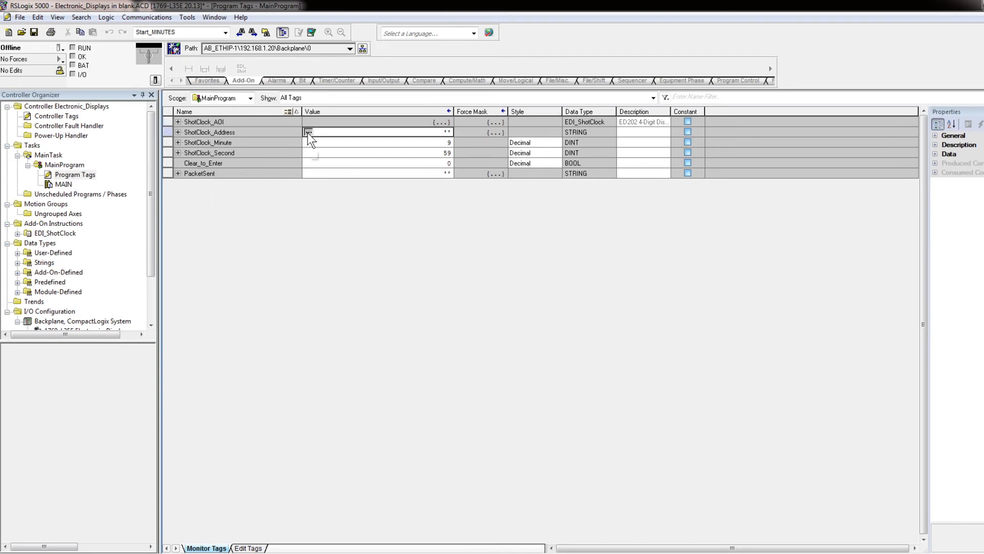
left_click(308, 132)
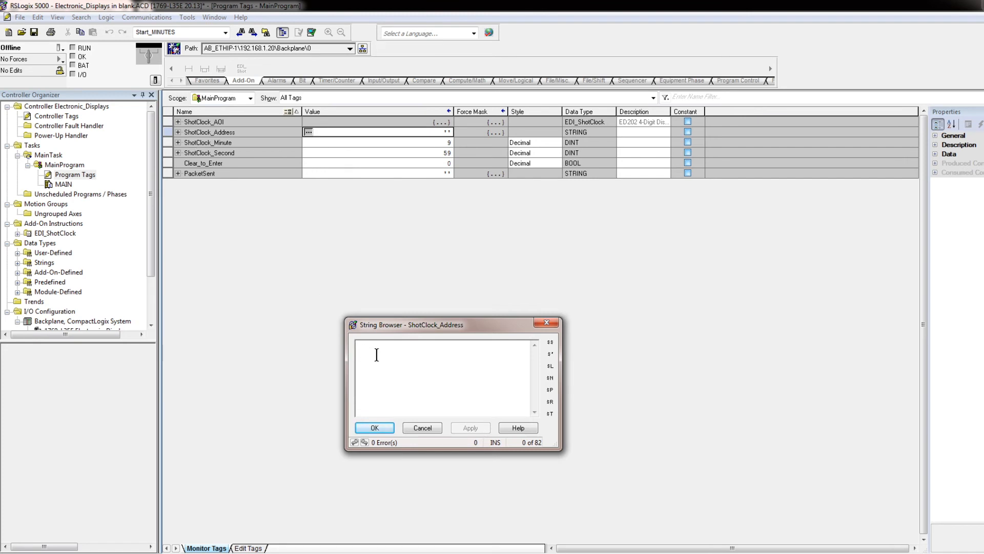
type("01")
left_click_drag(408, 327, 411, 314)
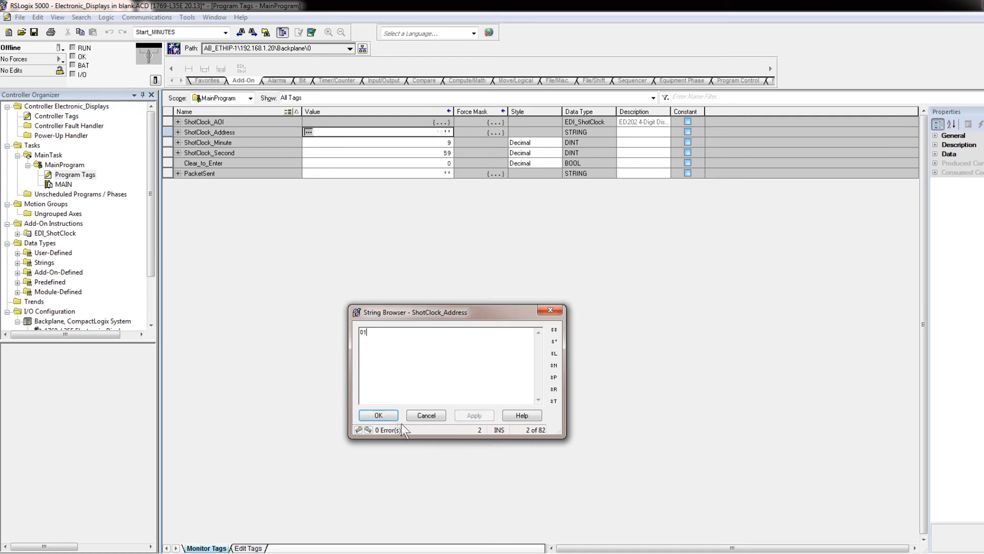
left_click(378, 415)
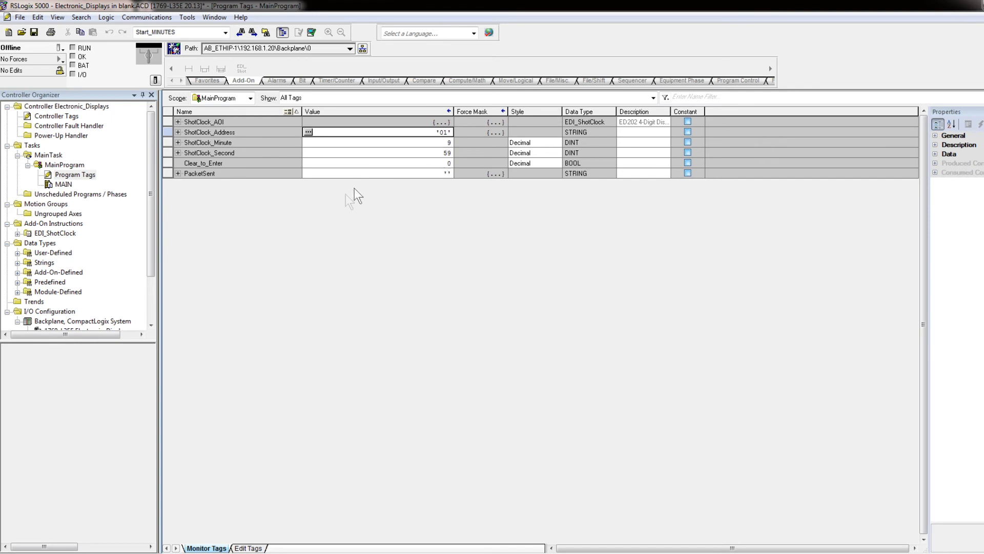
Step: Reopen the MAIN routine and save the project
double_click(63, 185)
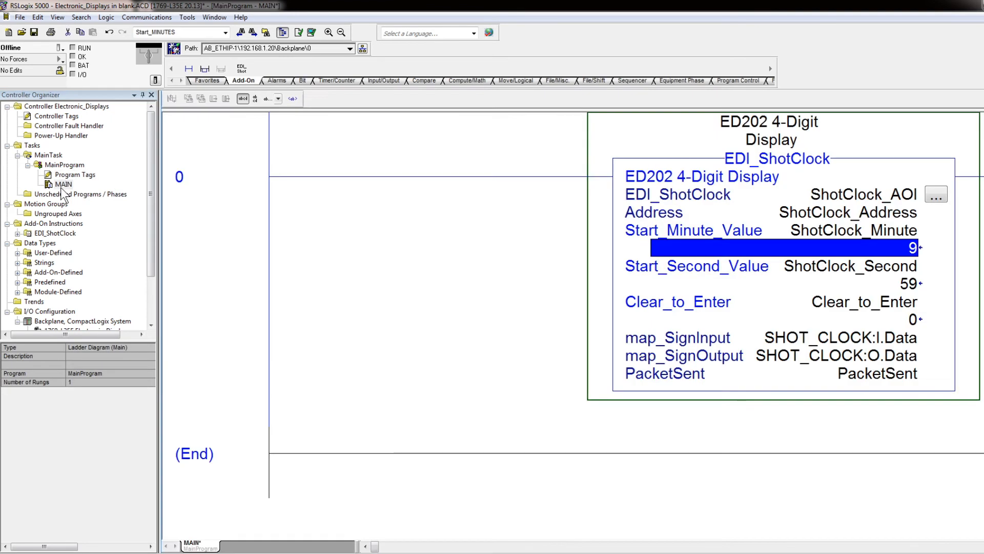
left_click(257, 260)
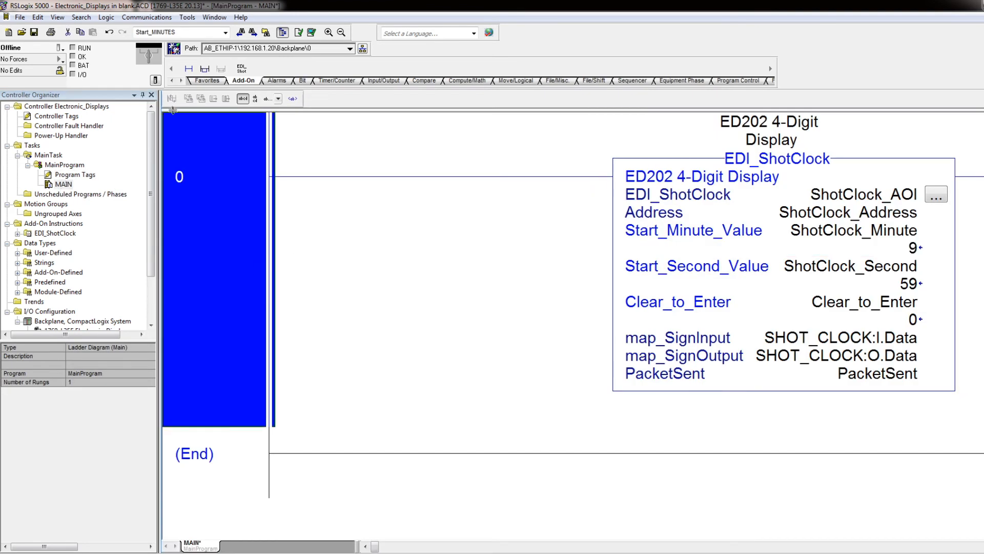
left_click(35, 33)
Step: Download the project to the connected CompactLogix controller and return the controller to Remote Run mode
left_click(135, 18)
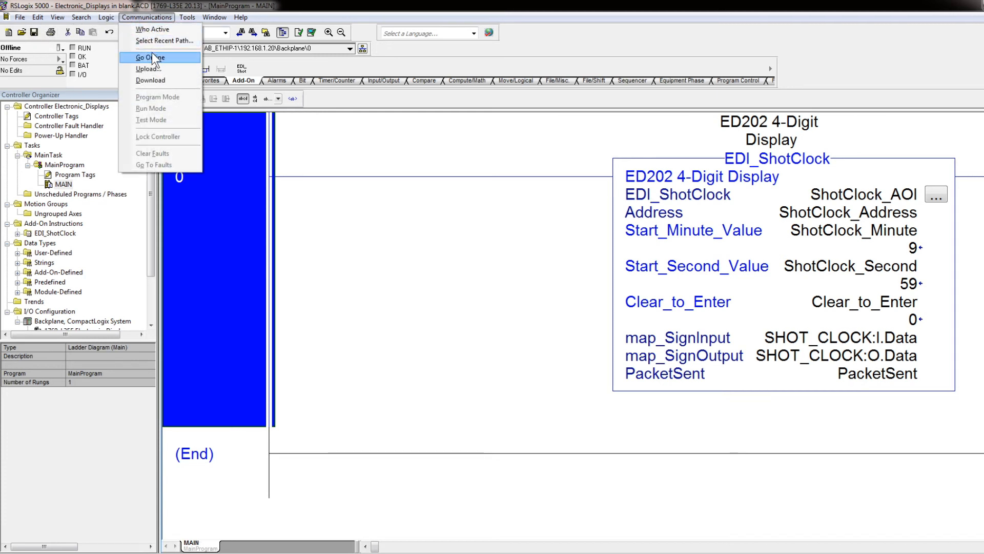
left_click(150, 81)
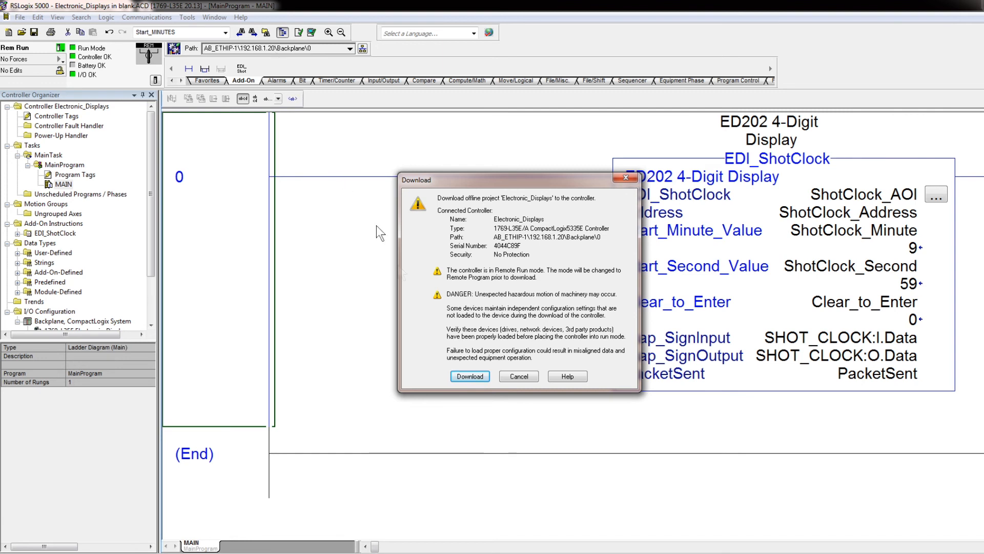
left_click(470, 375)
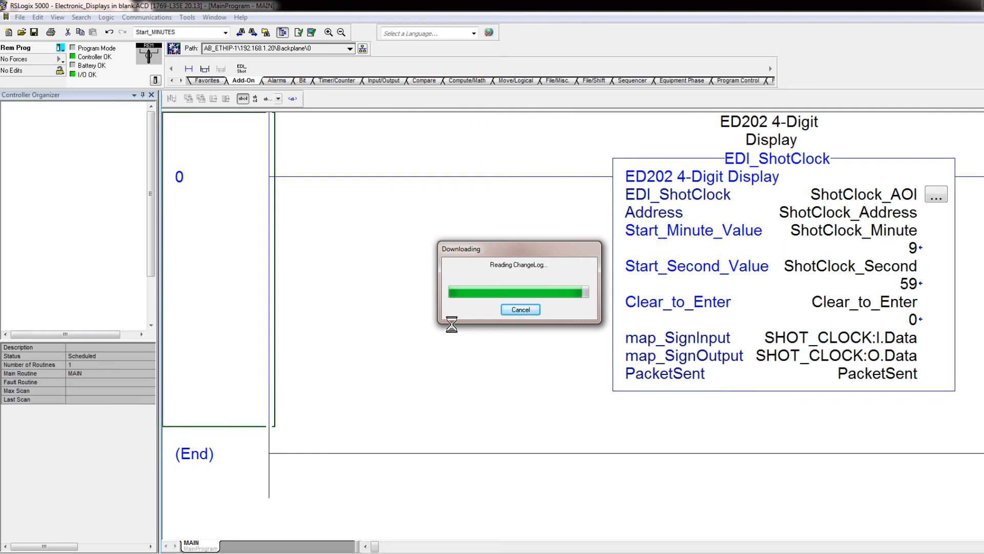
left_click(548, 311)
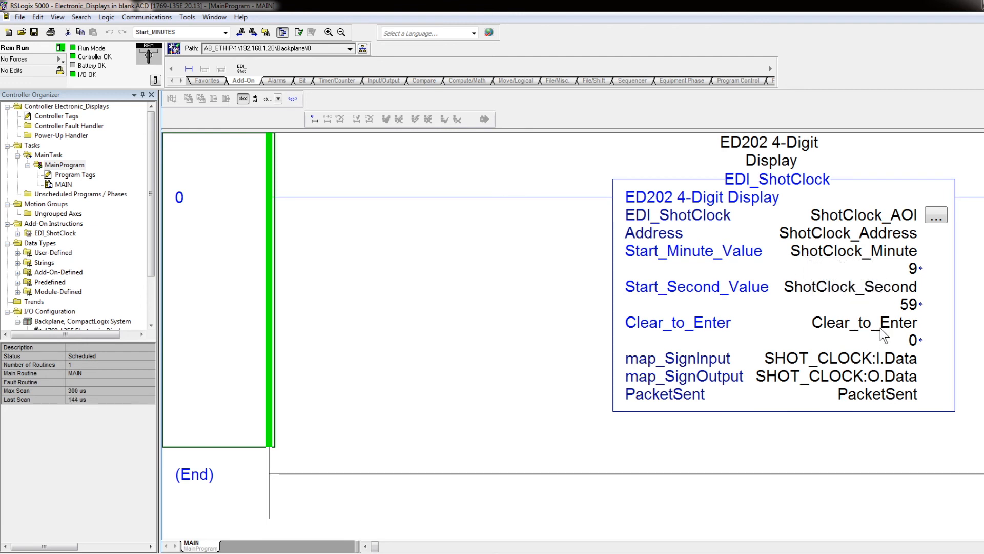
Step: Set the running instruction's Start_Minute_Value to 7 and its Start_Second_Value to 00
left_click(886, 265)
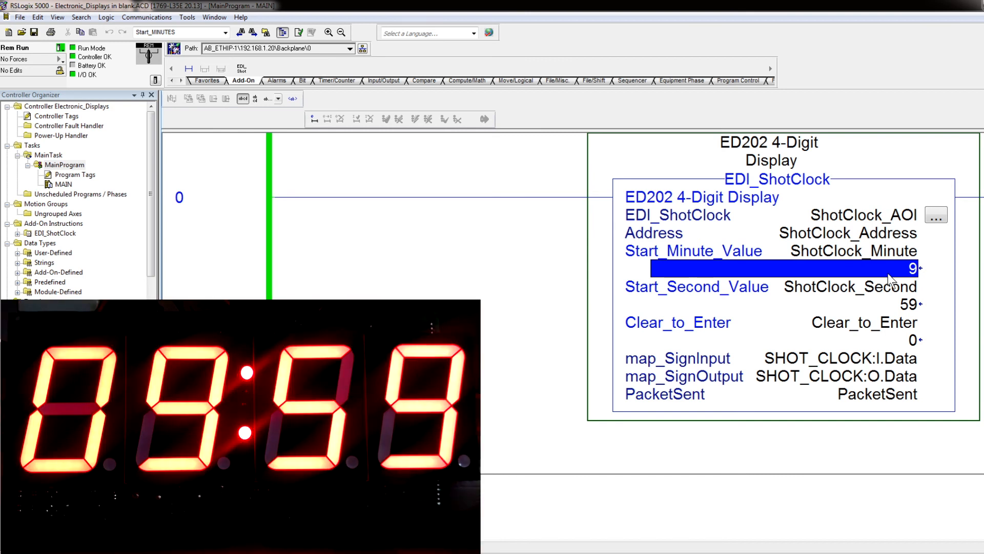
type("7")
key("Return")
key("Down")
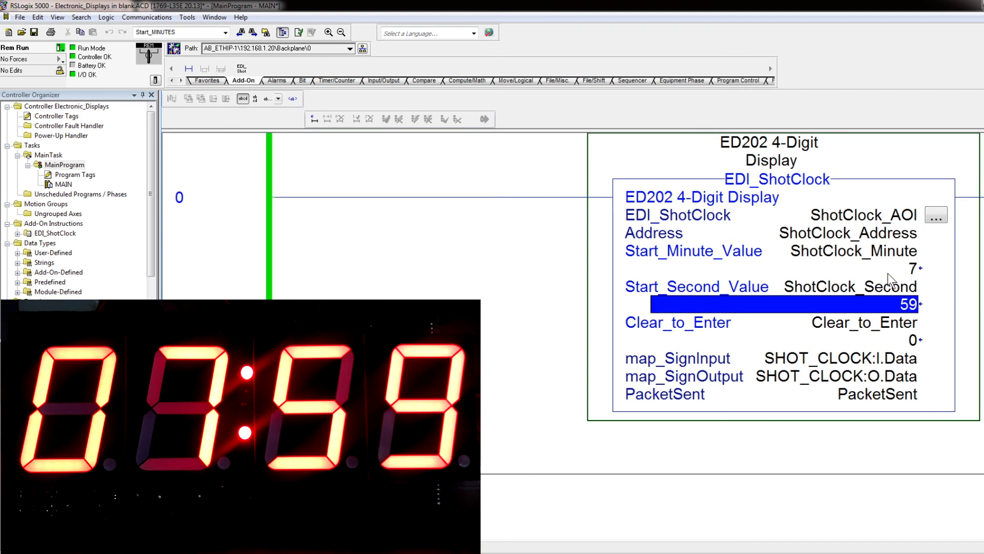
type("00")
key("Return")
Step: Set the shot clock's Start_Minute_Value to 1
key("Up")
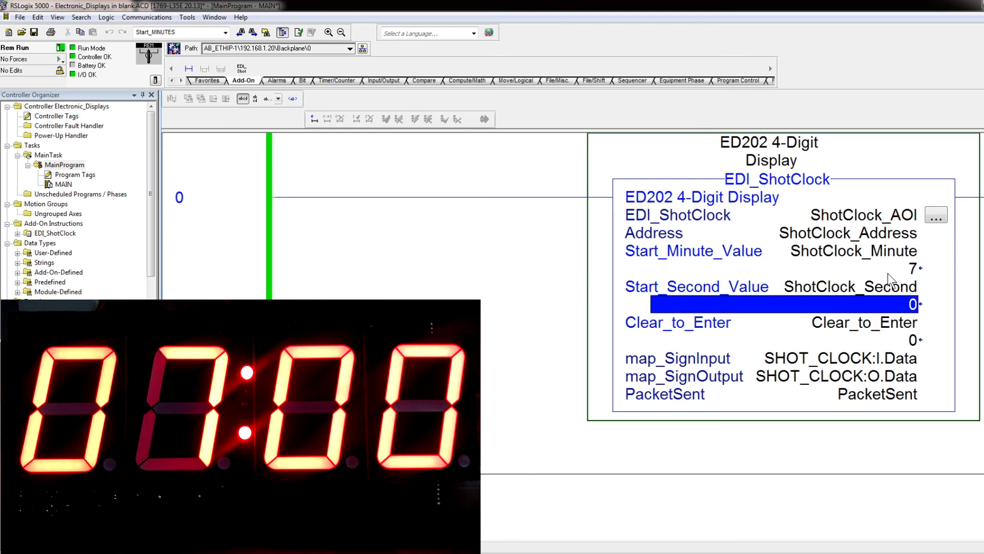
key("Up")
key("Up")
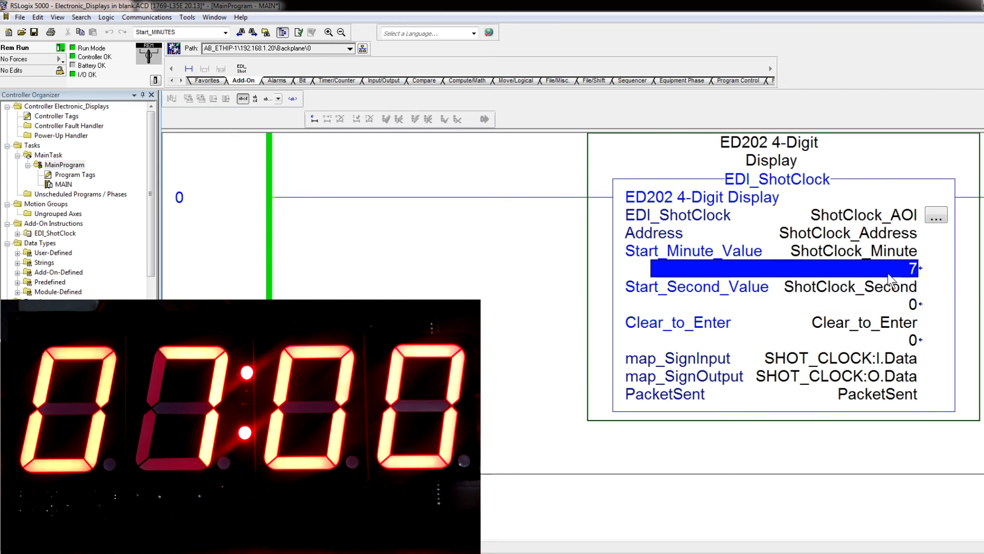
type("1")
key("Return")
Step: Start the shot clock countdown by setting Clear_to_Enter to 1
key("Down")
key("Down")
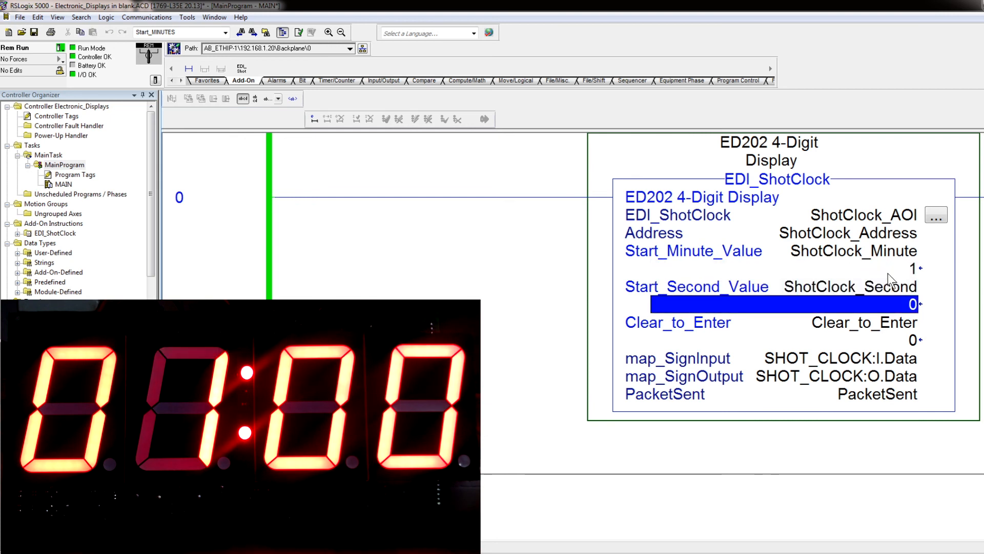
key("Down")
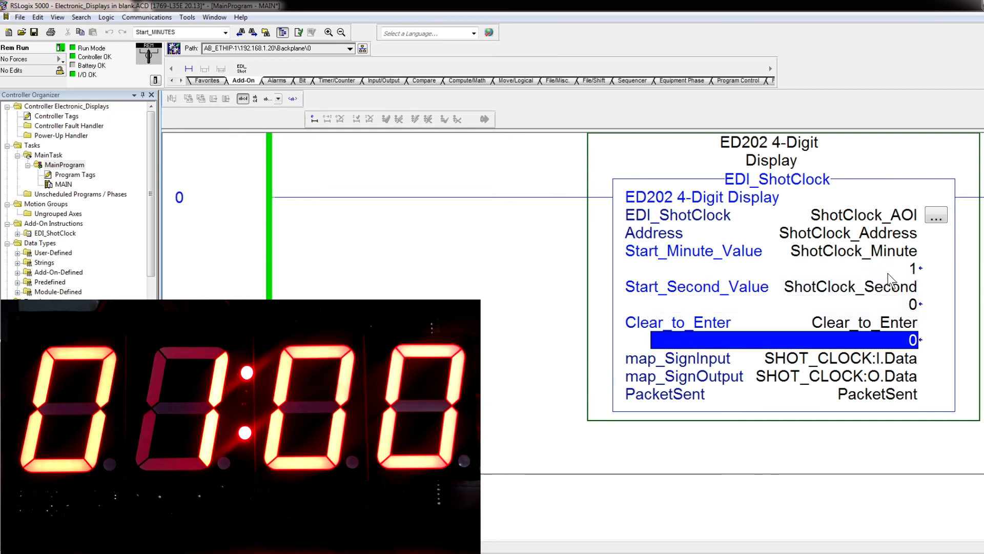
type("1")
key("Return")
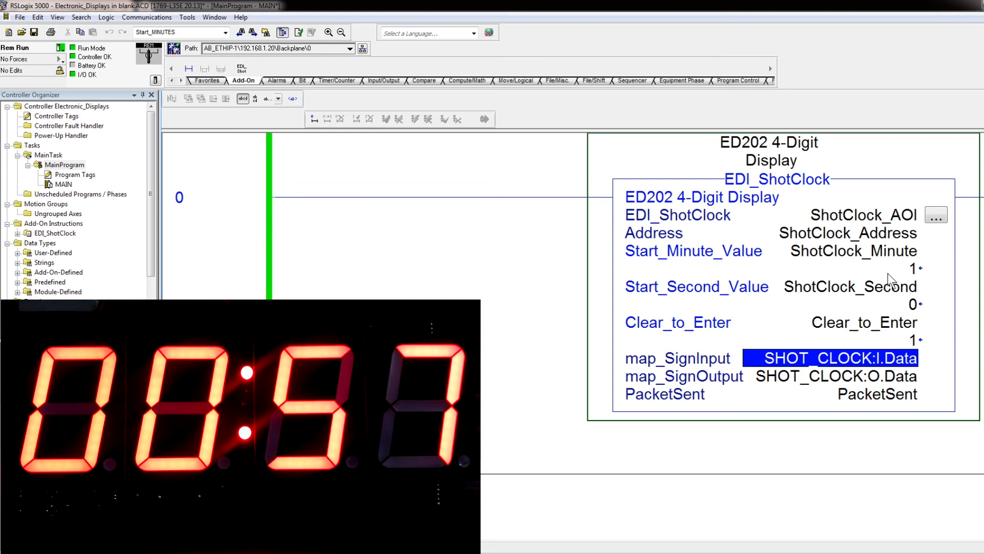
Step: Stop the countdown and reload the start time by setting Clear_to_Enter to 0
key("Up")
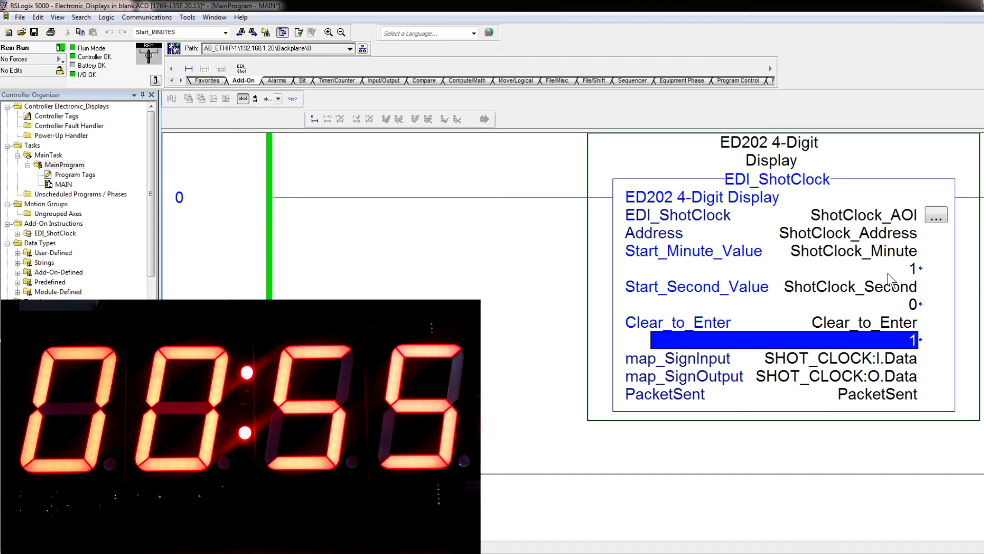
type("0")
key("Return")
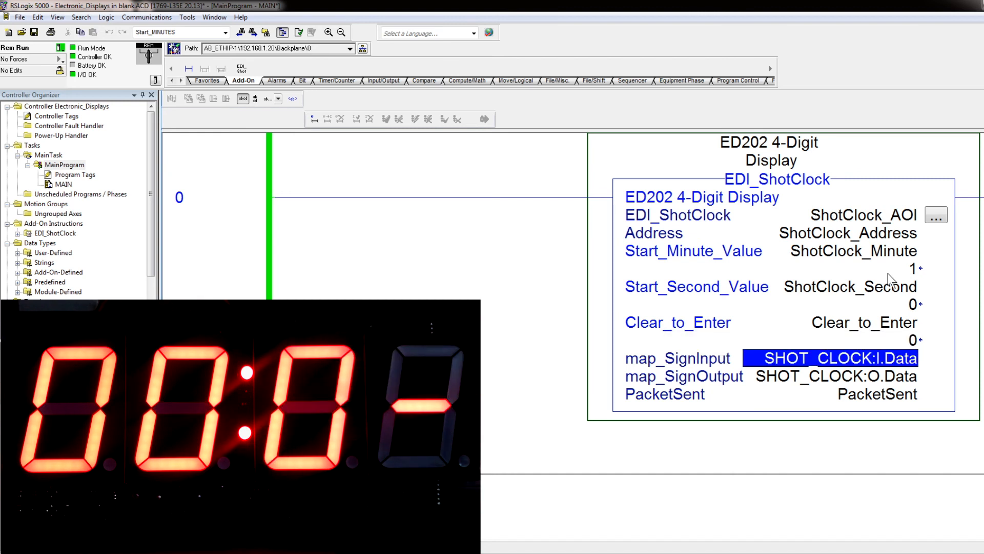
Step: Set the shot clock's Start_Minute_Value to 0 and its Start_Second_Value to 10
key("Up")
key("Up")
key("Up")
key("Up")
key("Up")
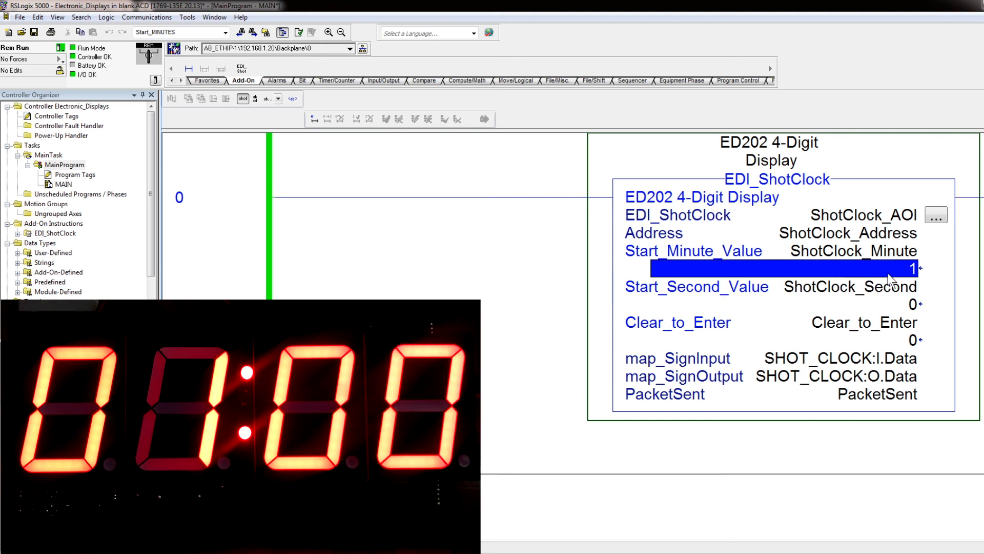
type("0")
key("Return")
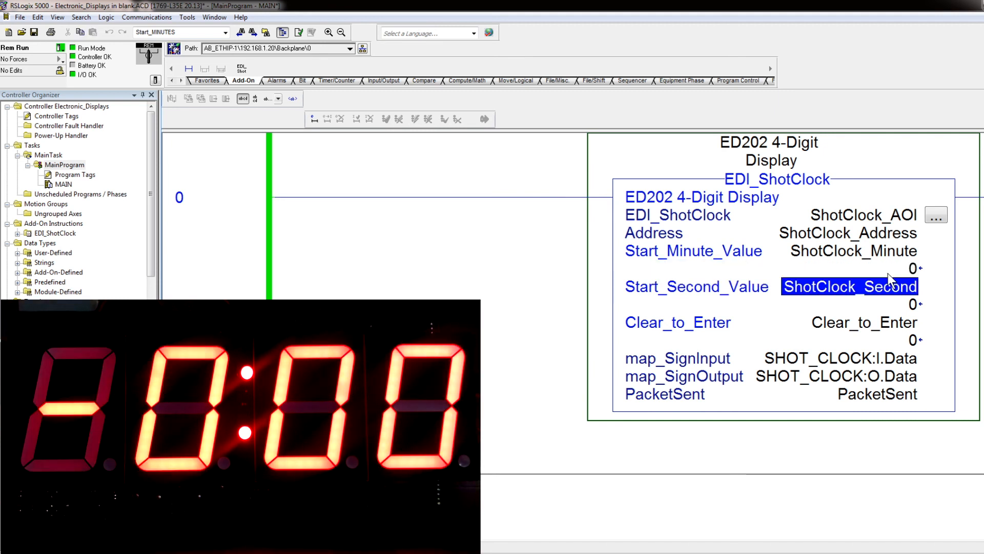
key("Down")
type("10")
key("Return")
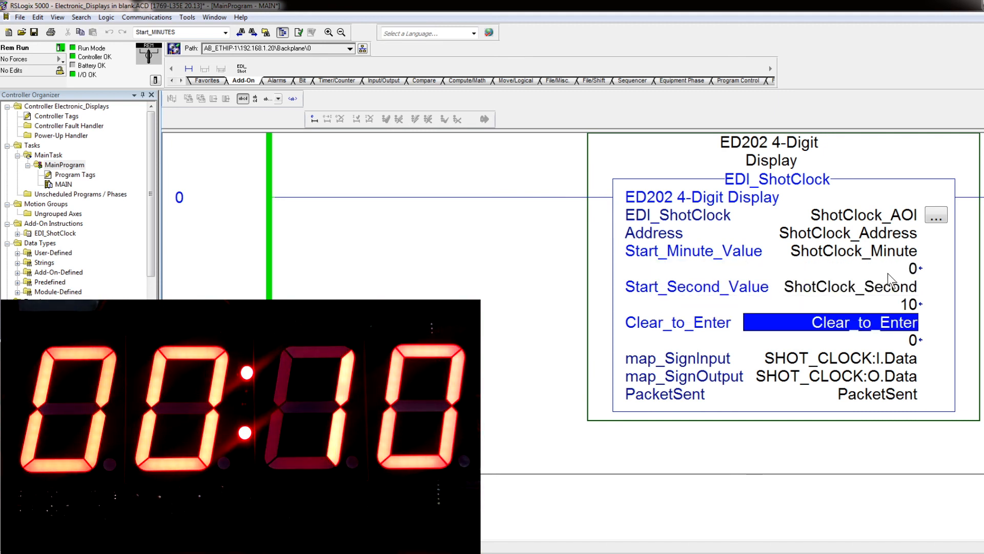
Step: Run the countdown past zero by setting Clear_to_Enter to 1, and reload the start time by setting it back to 0
key("Down")
key("Down")
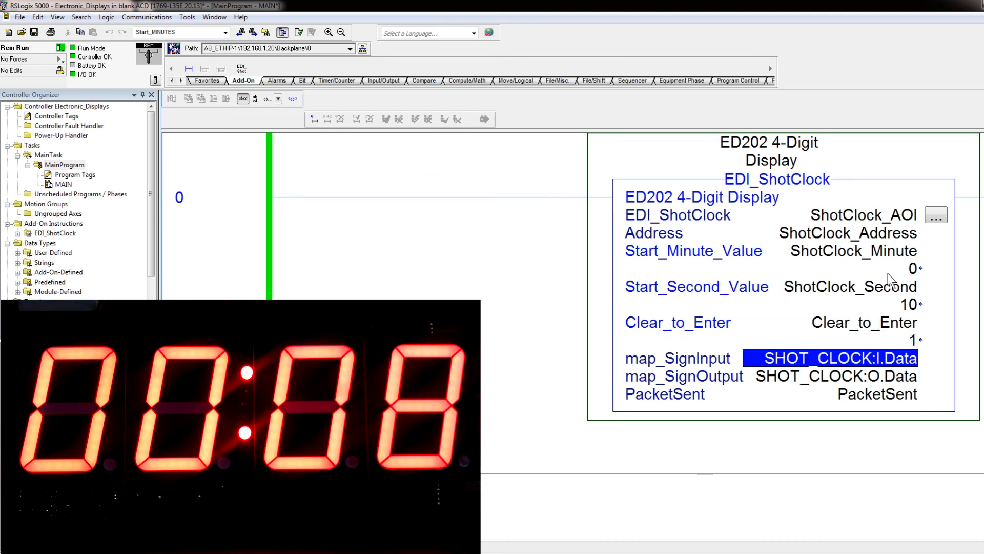
key("Up")
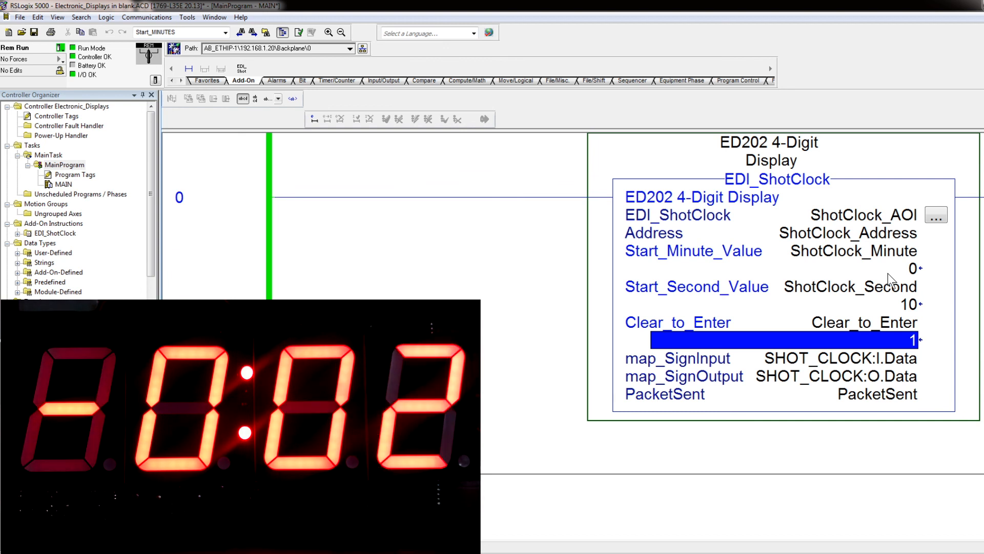
type("0")
key("Return")
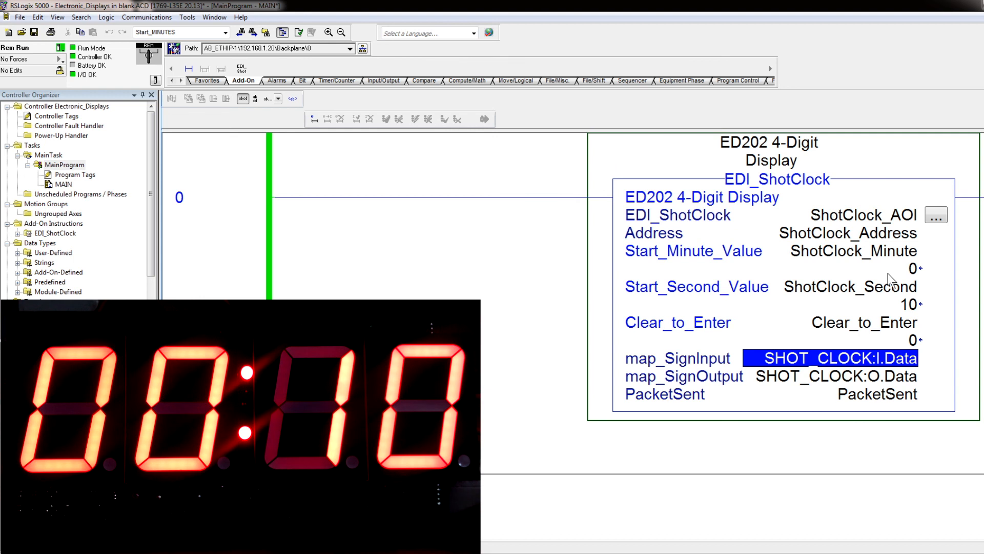
left_click(887, 340)
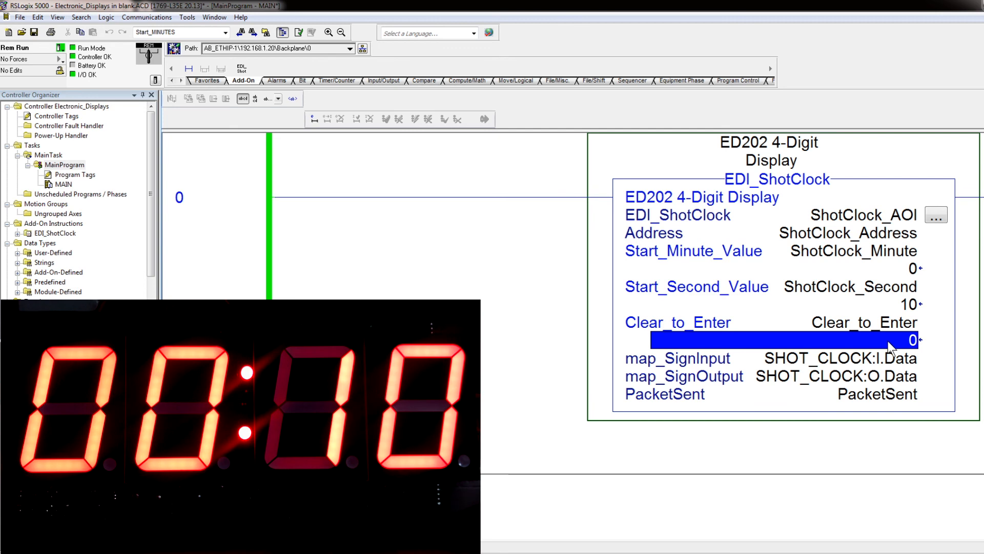
left_click_drag(150, 248, 150, 287)
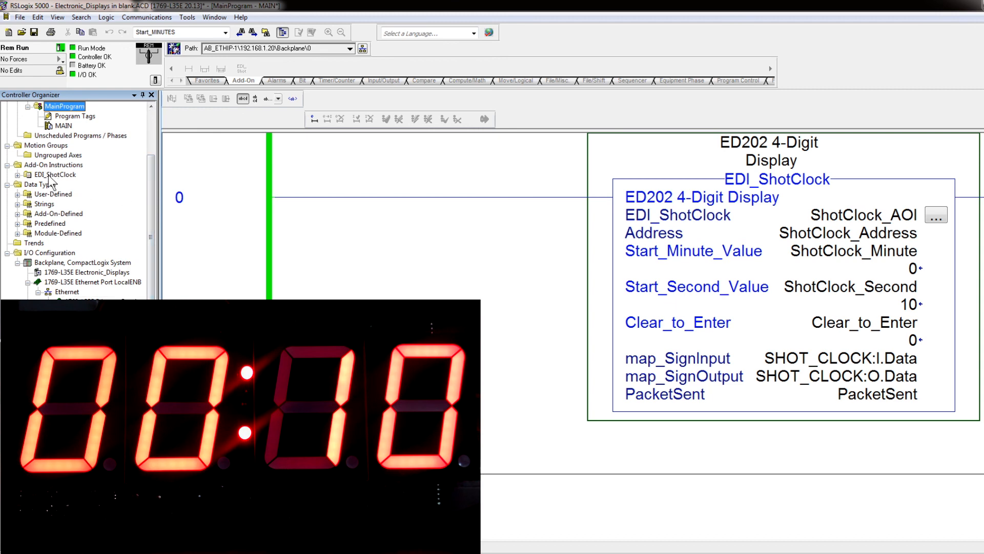
left_click_drag(148, 176, 148, 134)
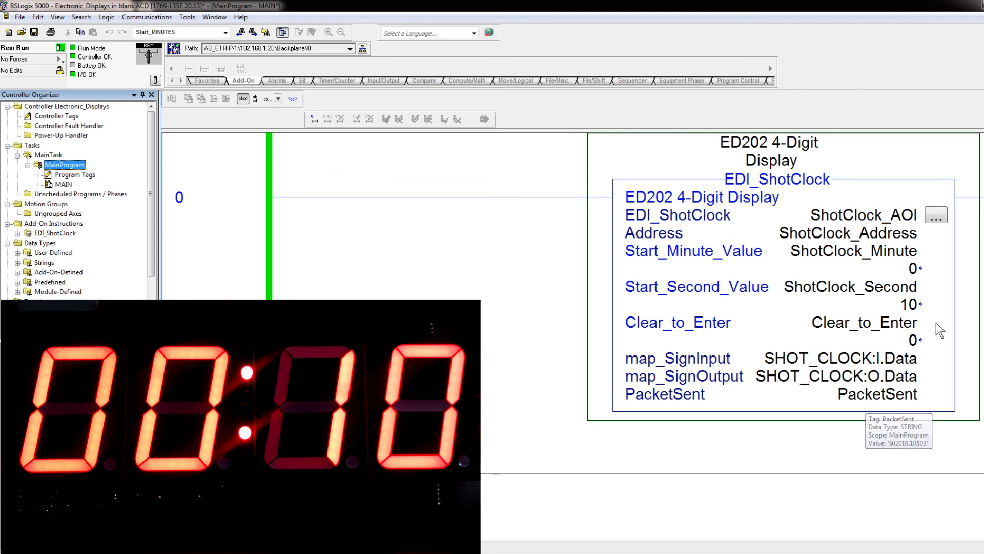
Step: View the tag properties of ShotClock_AOI on the EDI_ShotClock instruction and close them without making changes
mouse_move(837, 238)
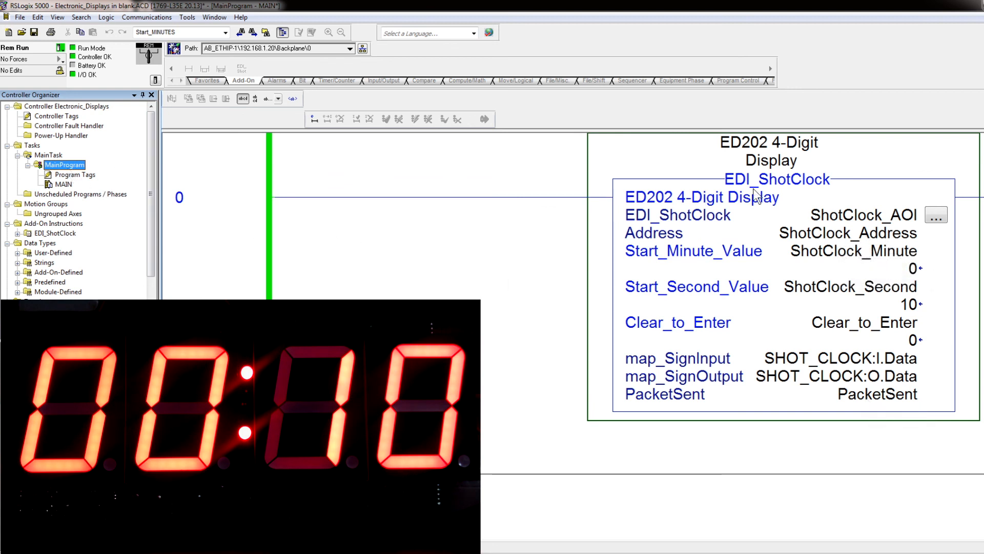
right_click(864, 219)
left_click(869, 225)
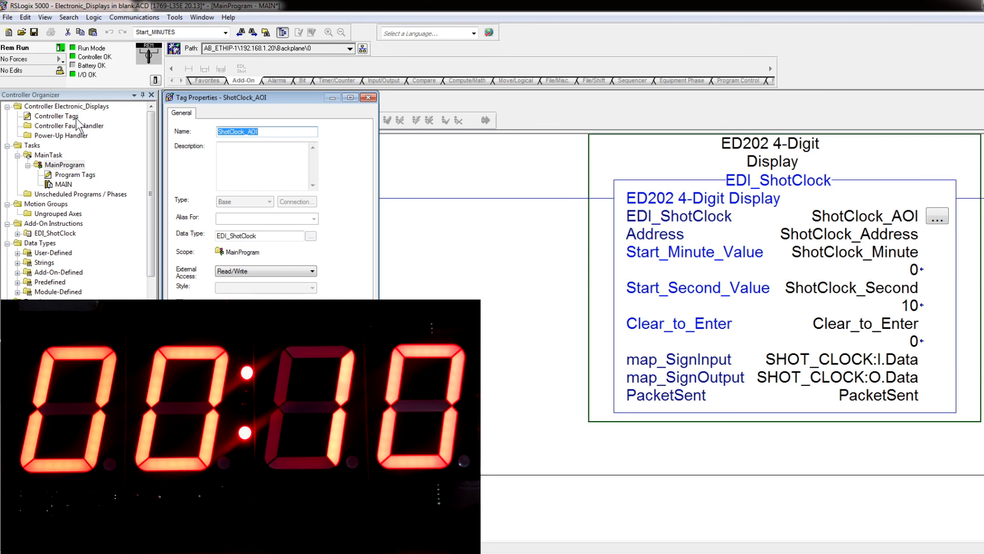
left_click_drag(172, 102, 208, 114)
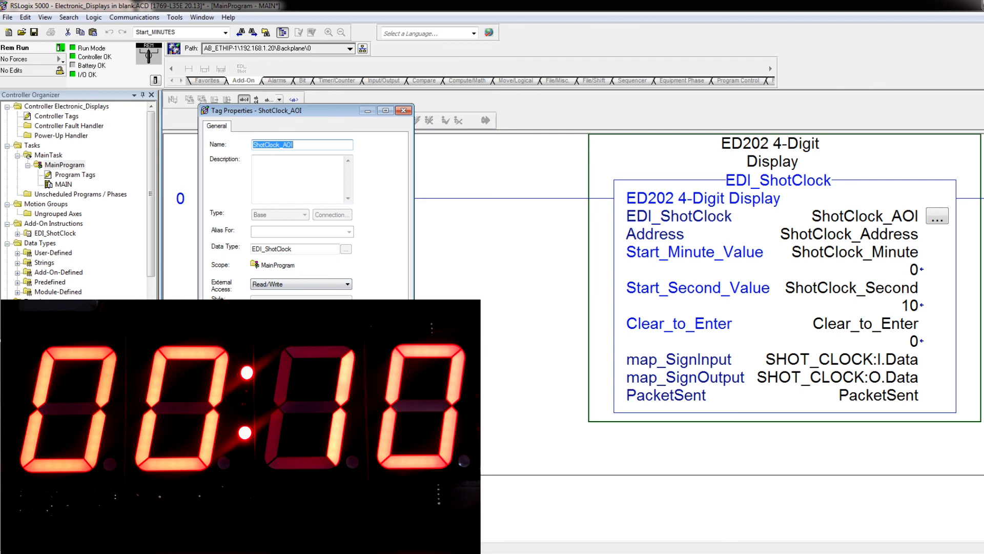
key("Escape")
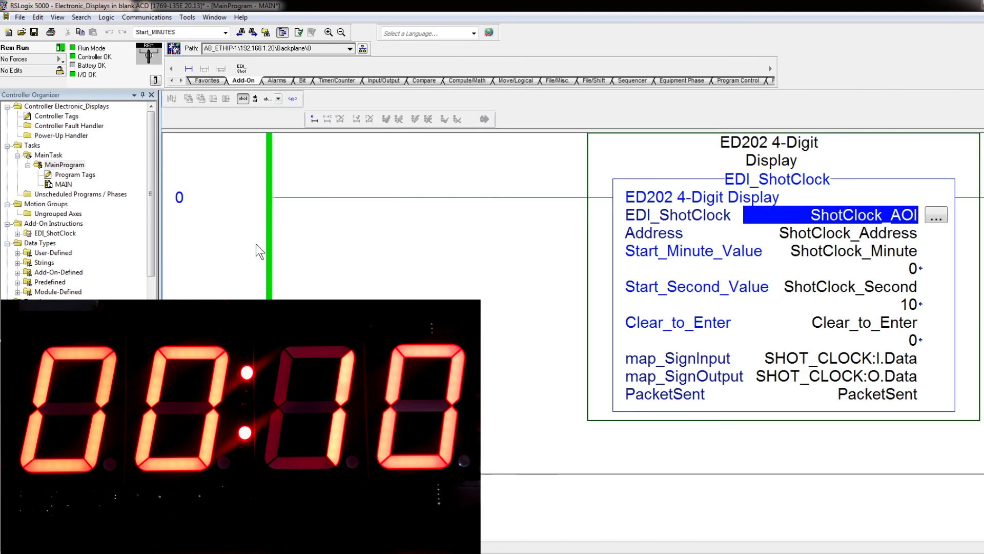
left_click(368, 269)
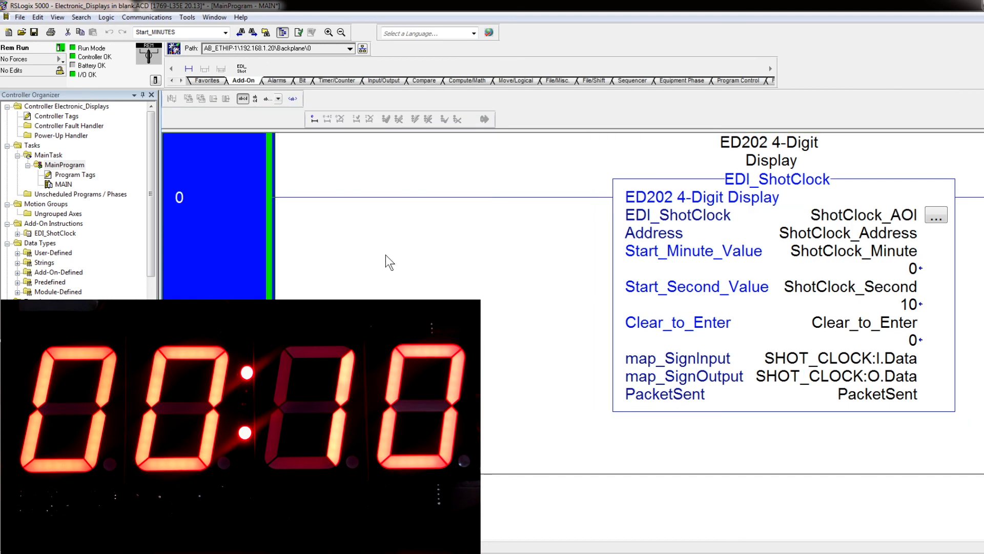